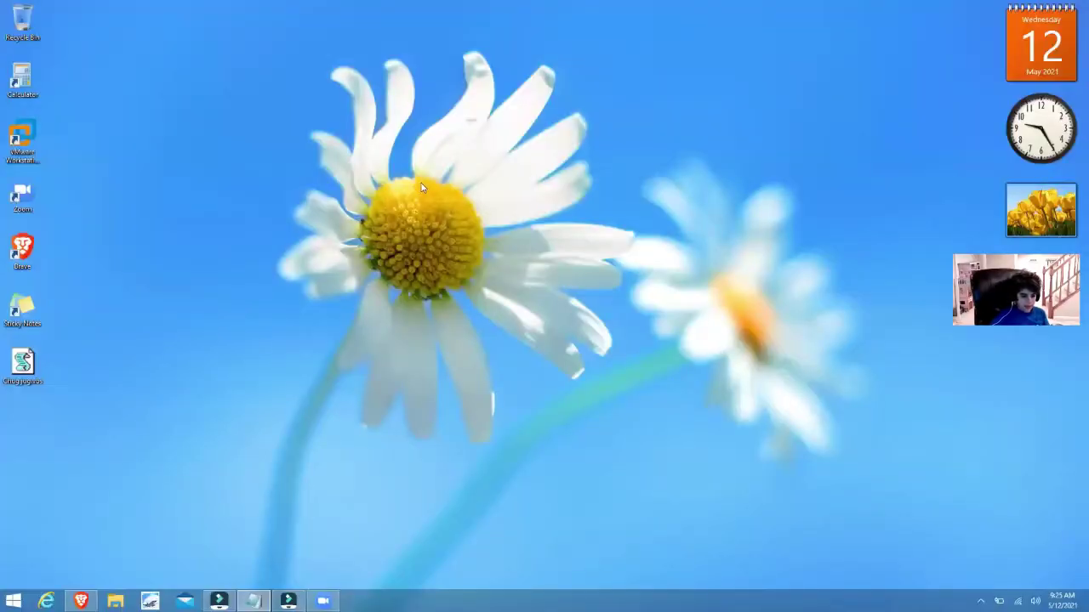
Step: Launch Notepad by searching 'note' in the Start menu and bring its window fully into view
{"action": "key", "text": "super"}
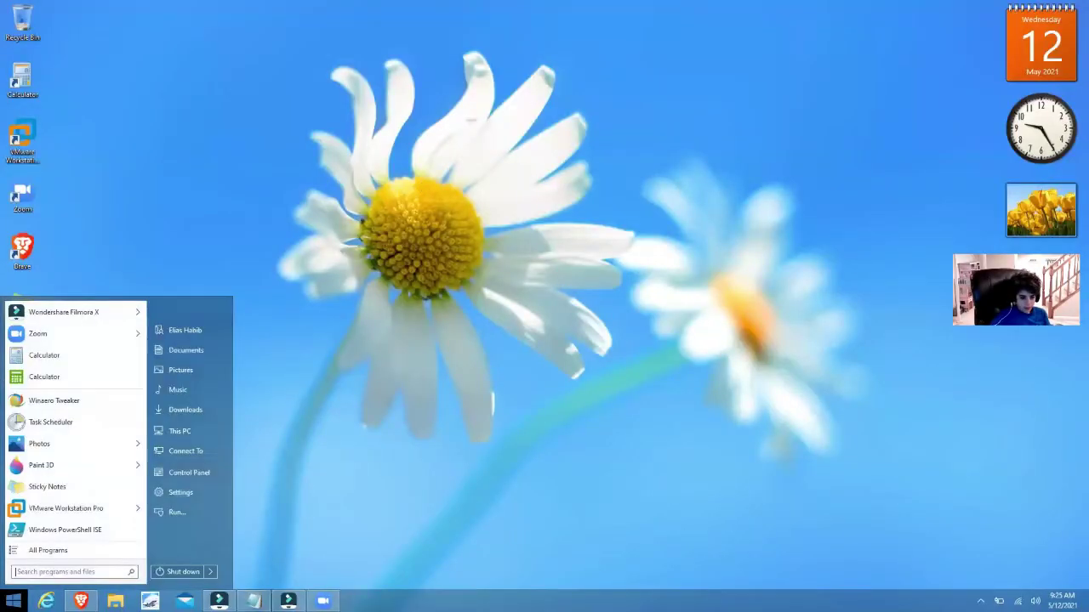
{"action": "type", "text": "note"}
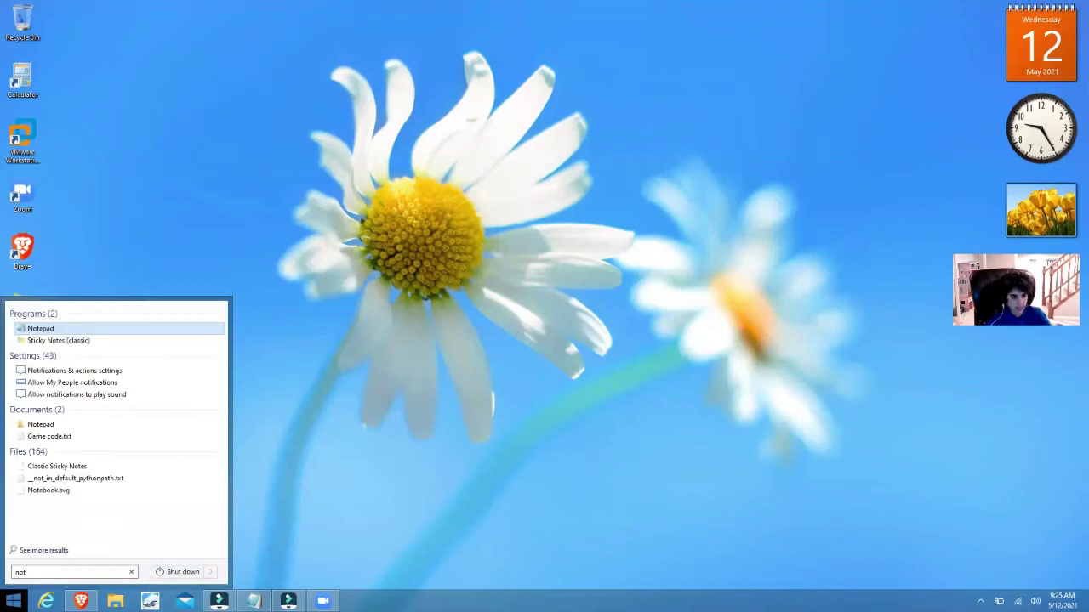
{"action": "left_click", "coordinate": [66, 329]}
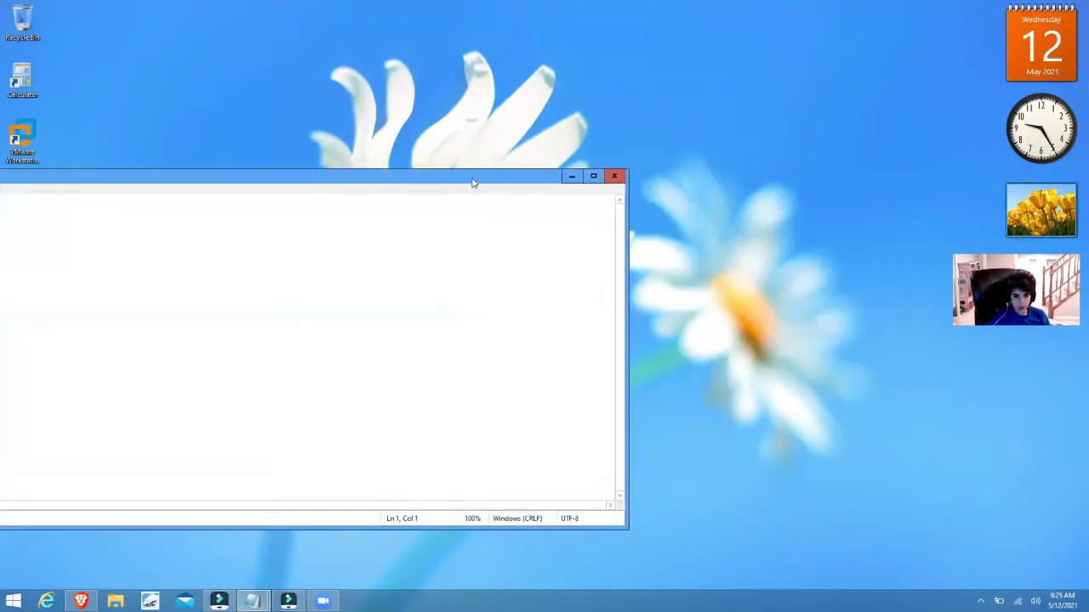
{"action": "left_click_drag", "start_coordinate": [474, 183], "coordinate": [769, 124]}
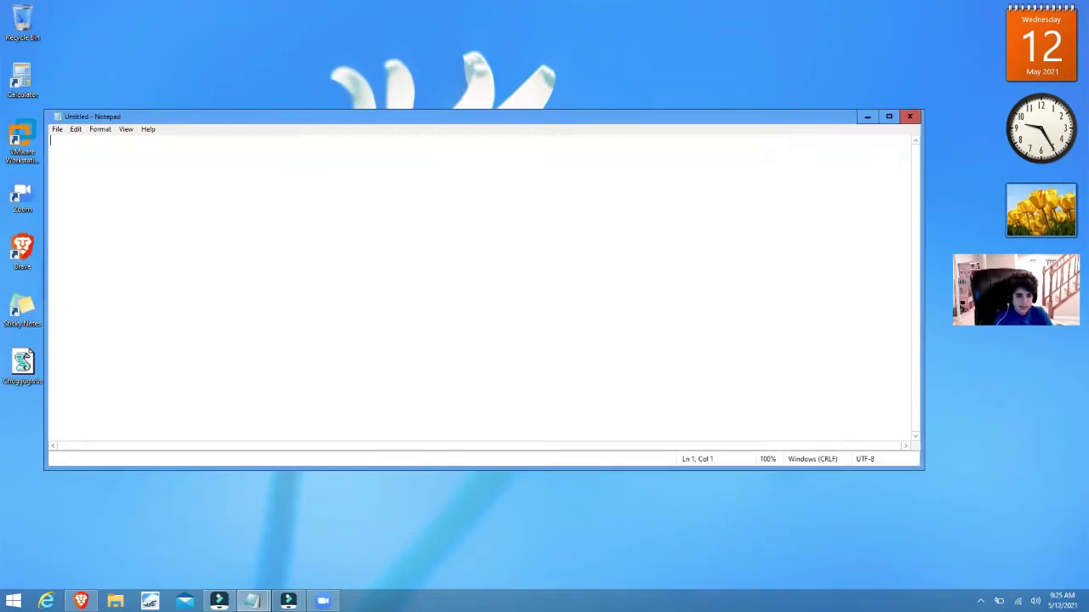
Step: Write X=MsgBox("hello everyone" on the first line, correcting capitalisation and typos
{"action": "type", "text": "x="}
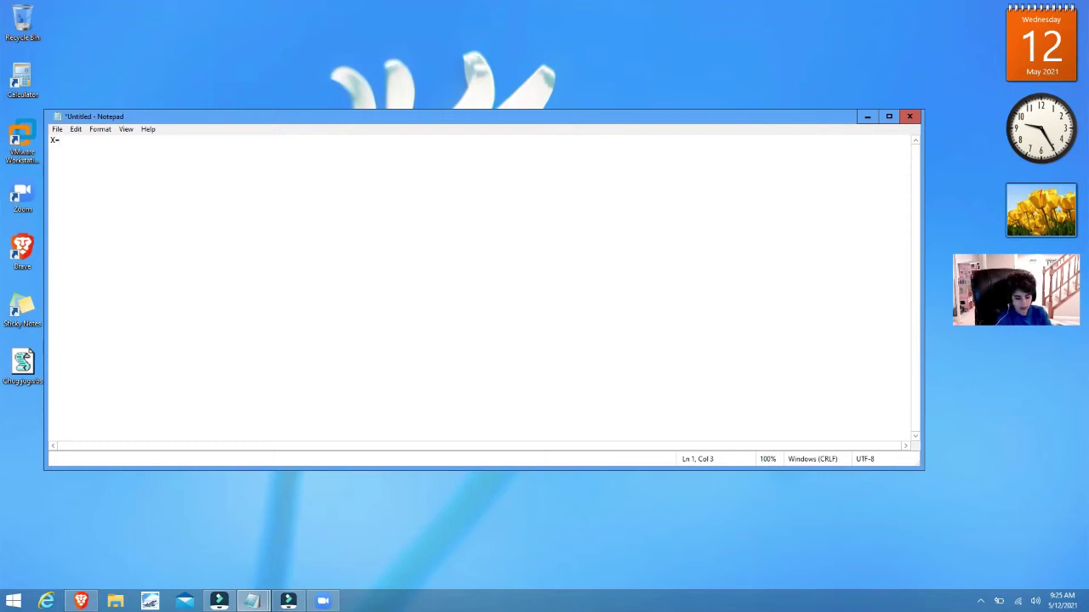
{"action": "type", "text": "MSG"}
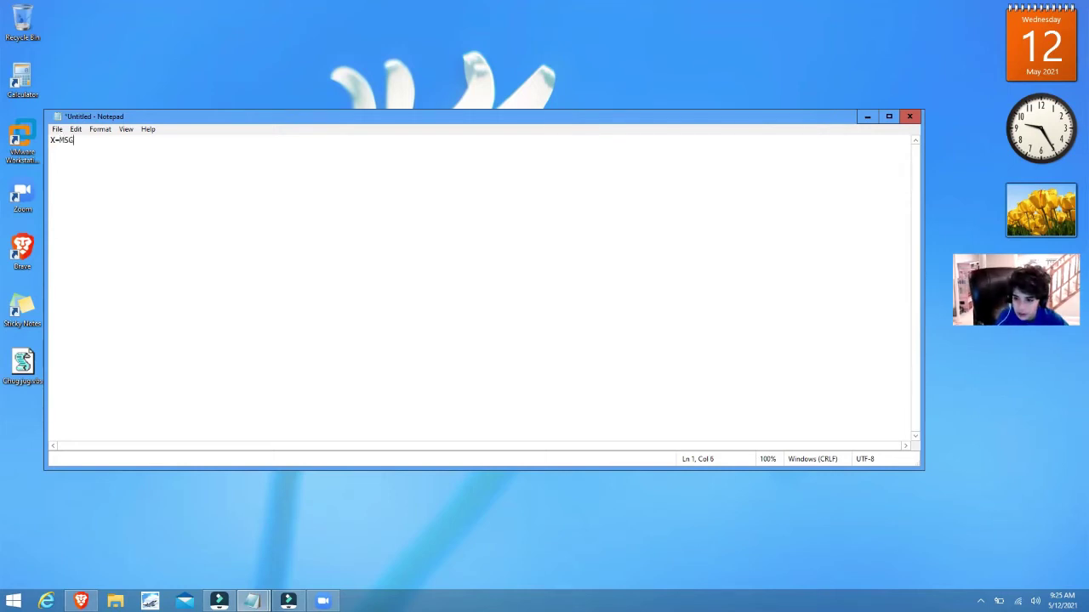
{"action": "key", "text": "BackSpace"}
{"action": "key", "text": "BackSpace"}
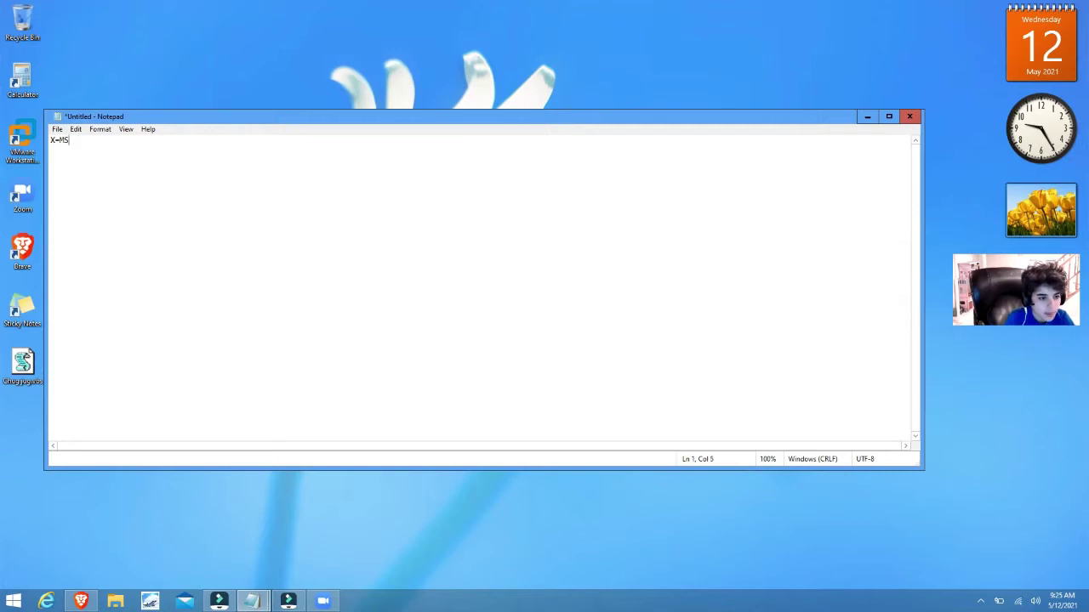
{"action": "type", "text": "sg"}
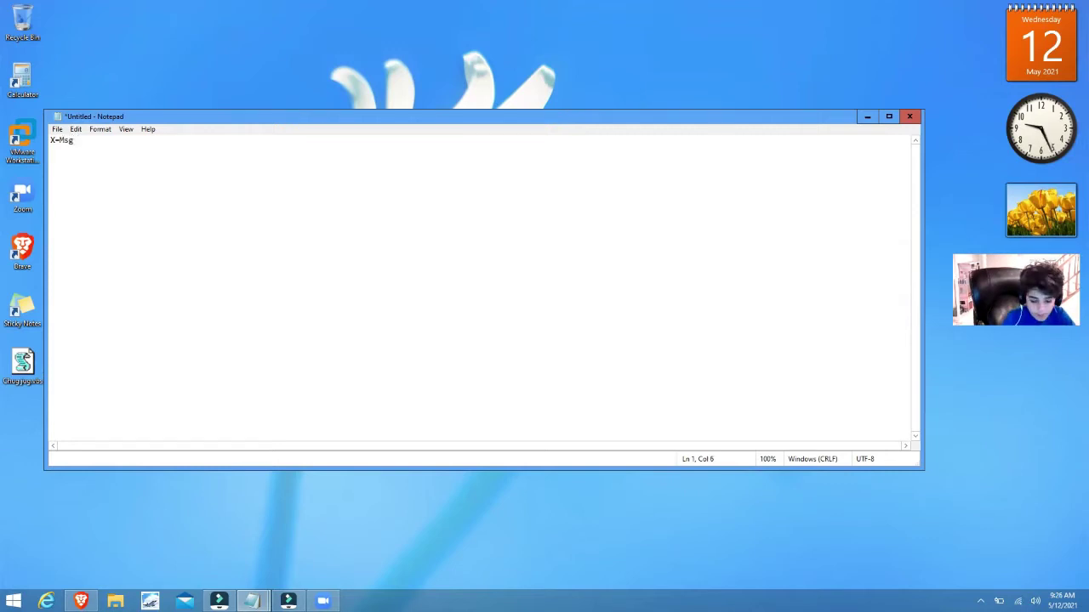
{"action": "type", "text": "Box"}
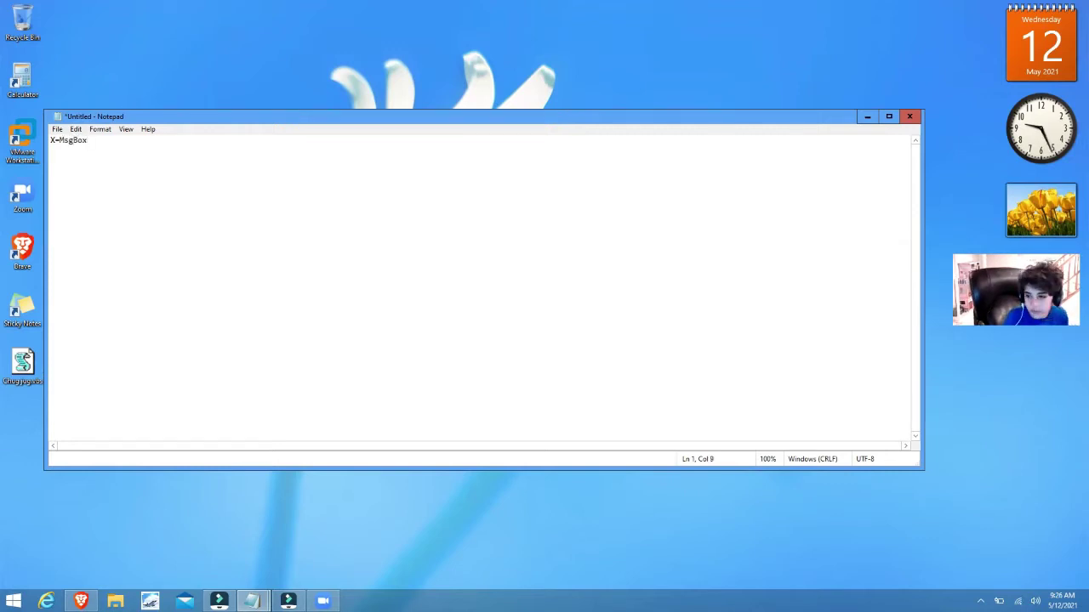
{"action": "type", "text": "("}
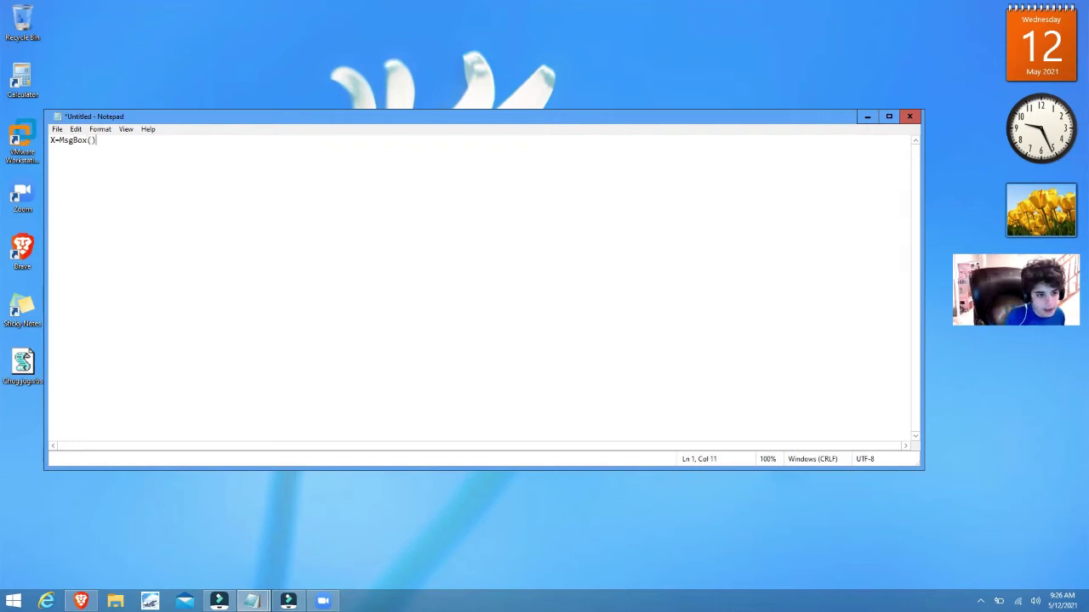
{"action": "type", "text": "\"hellow"}
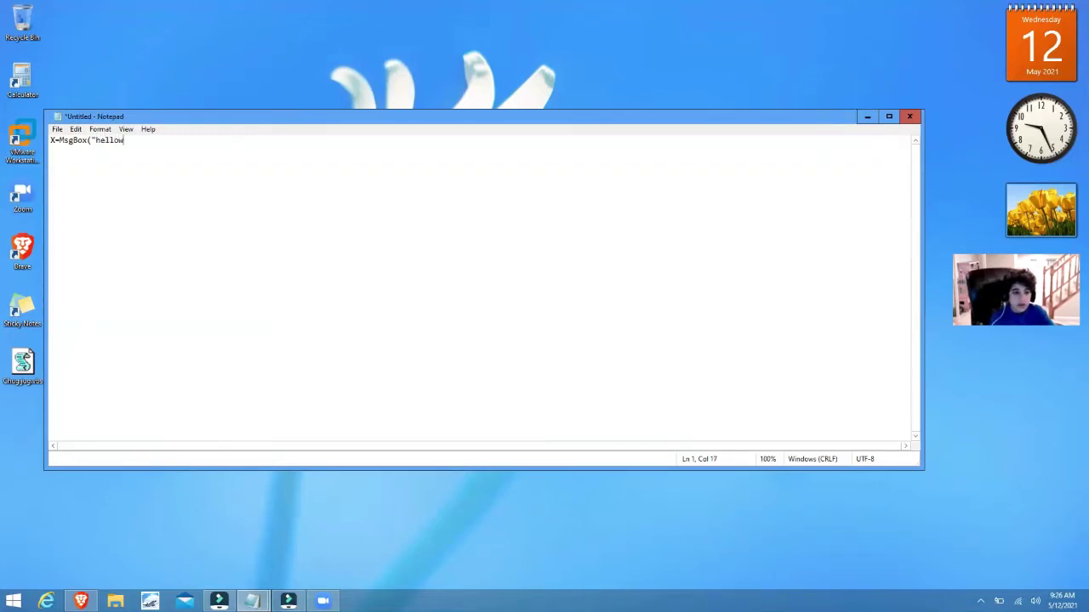
{"action": "key", "text": "BackSpace"}
{"action": "type", "text": "e"}
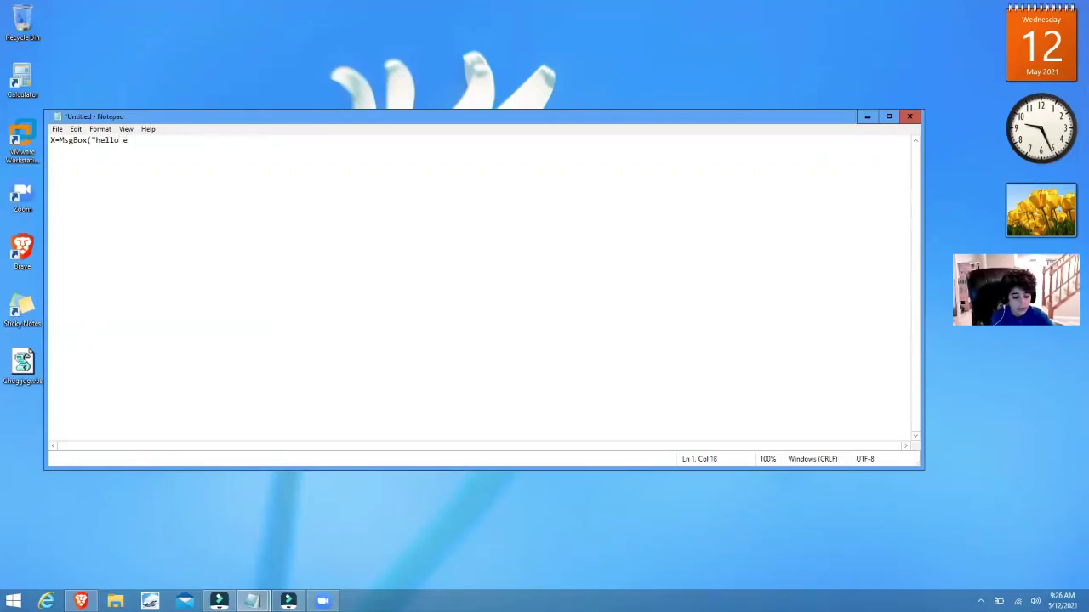
{"action": "type", "text": "veryone"}
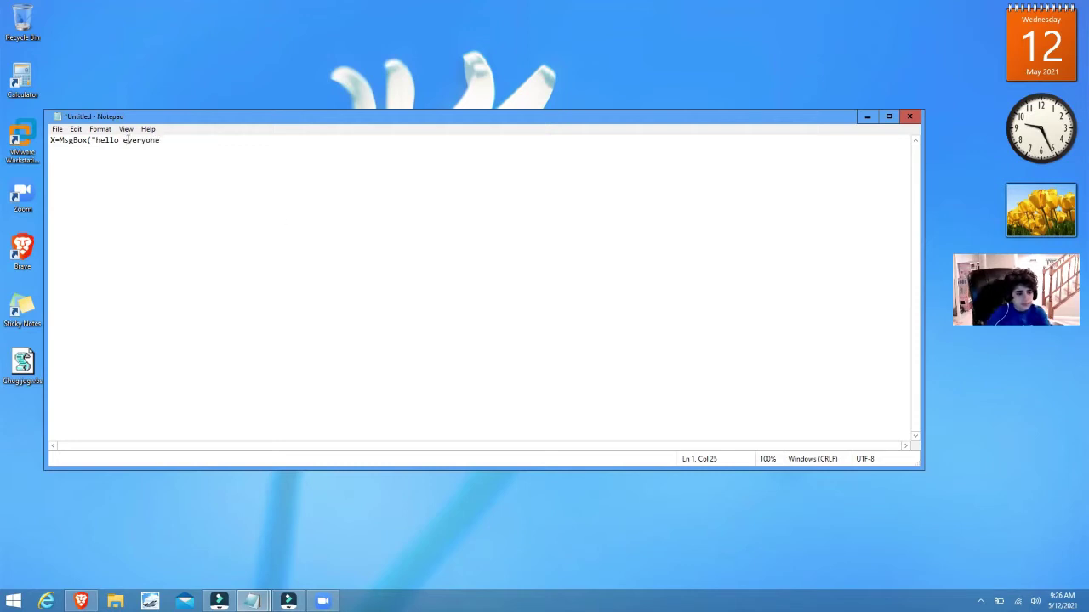
{"action": "type", "text": "\","}
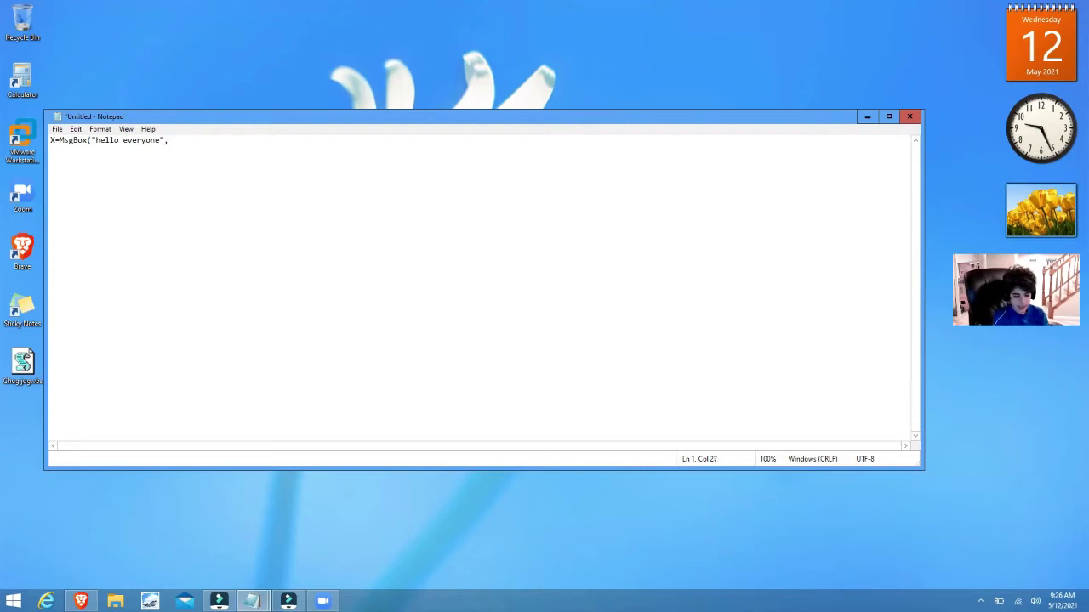
Step: Add the error icon code 0+16 and begin the "Error" title argument
{"action": "type", "text": "0"}
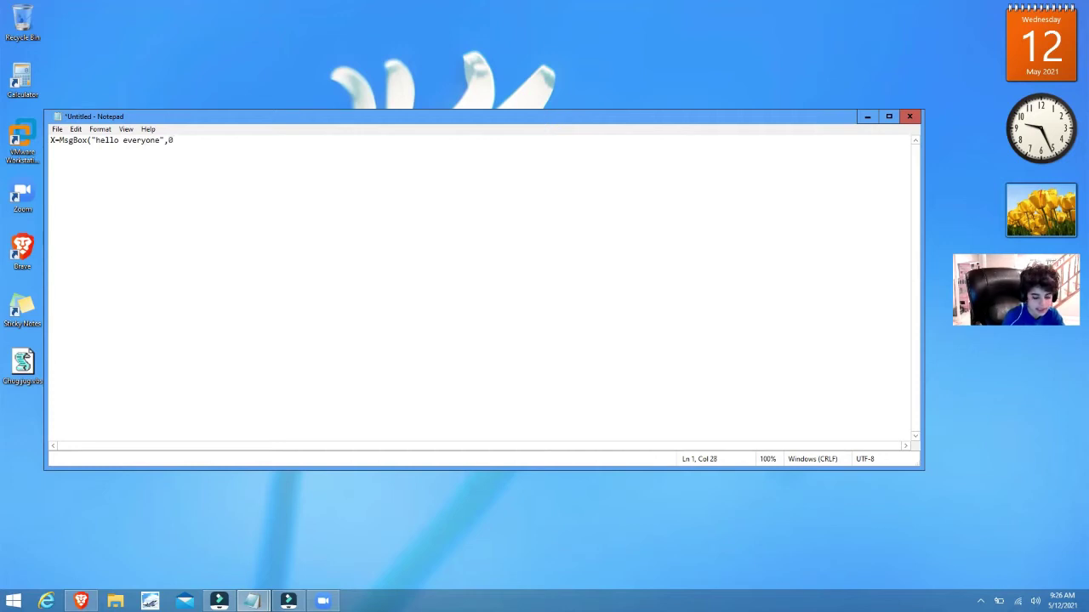
{"action": "type", "text": "+"}
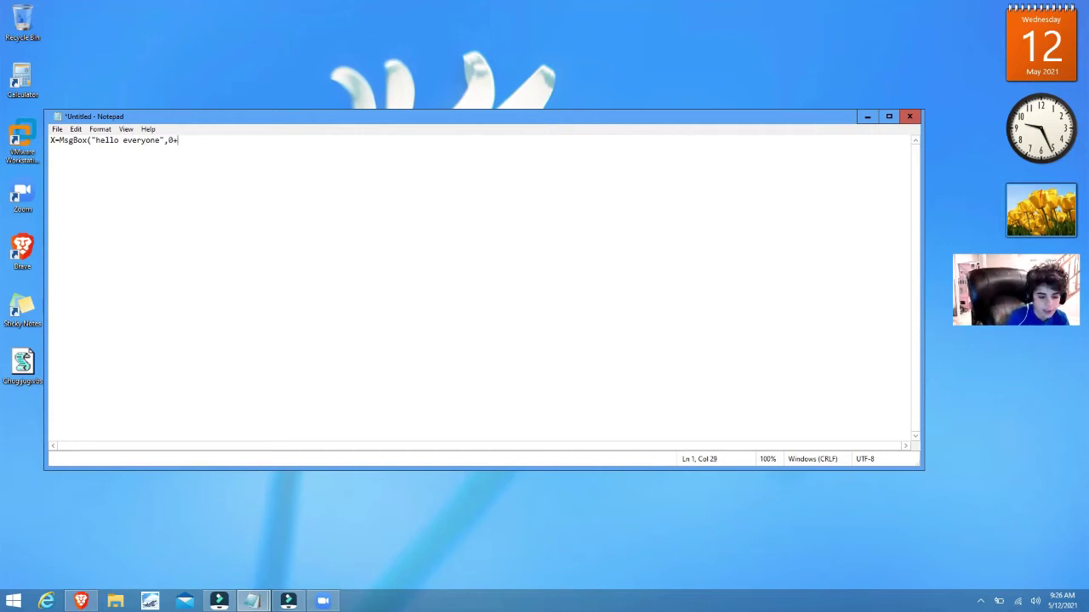
{"action": "type", "text": "1"}
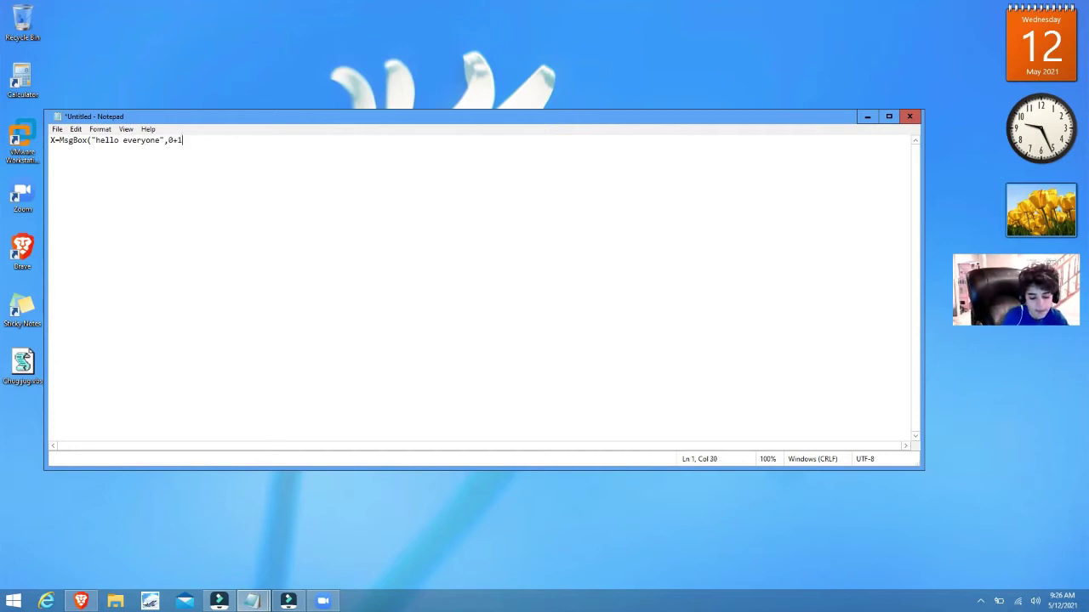
{"action": "type", "text": "6,"}
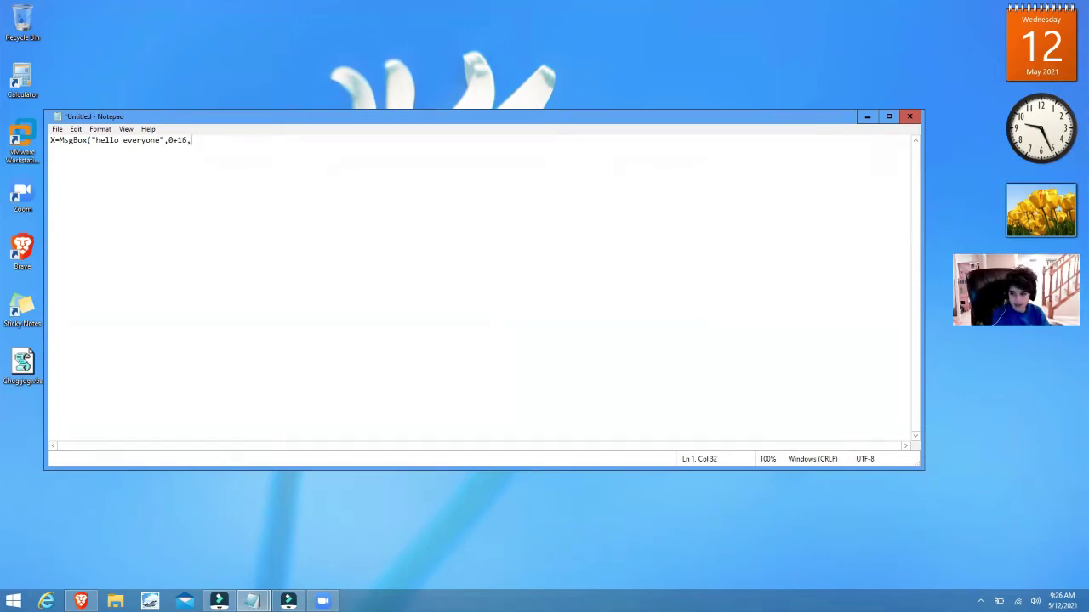
{"action": "type", "text": "\""}
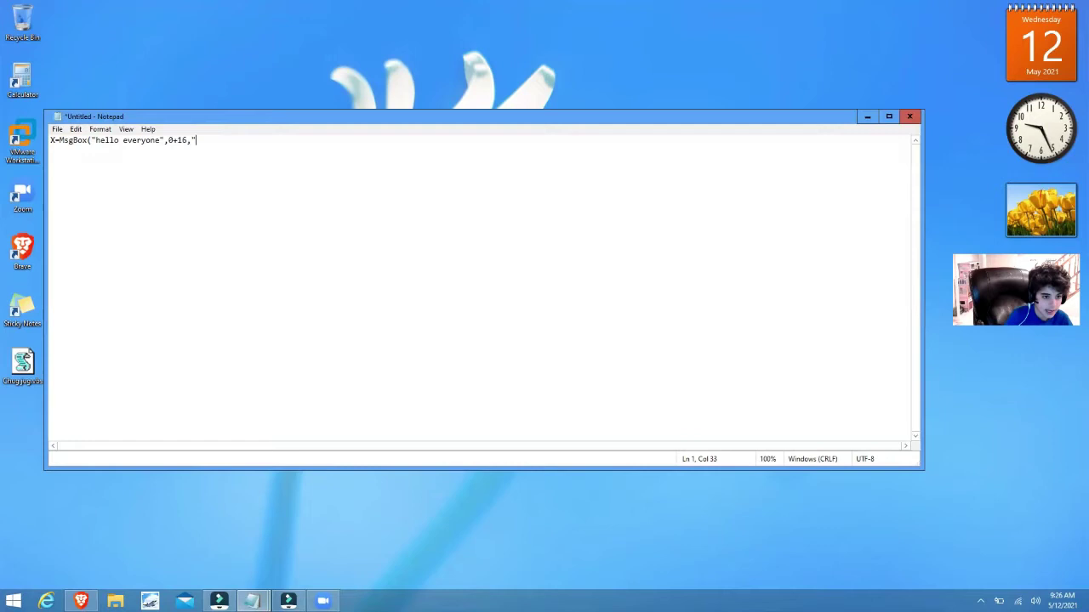
{"action": "type", "text": "Error"}
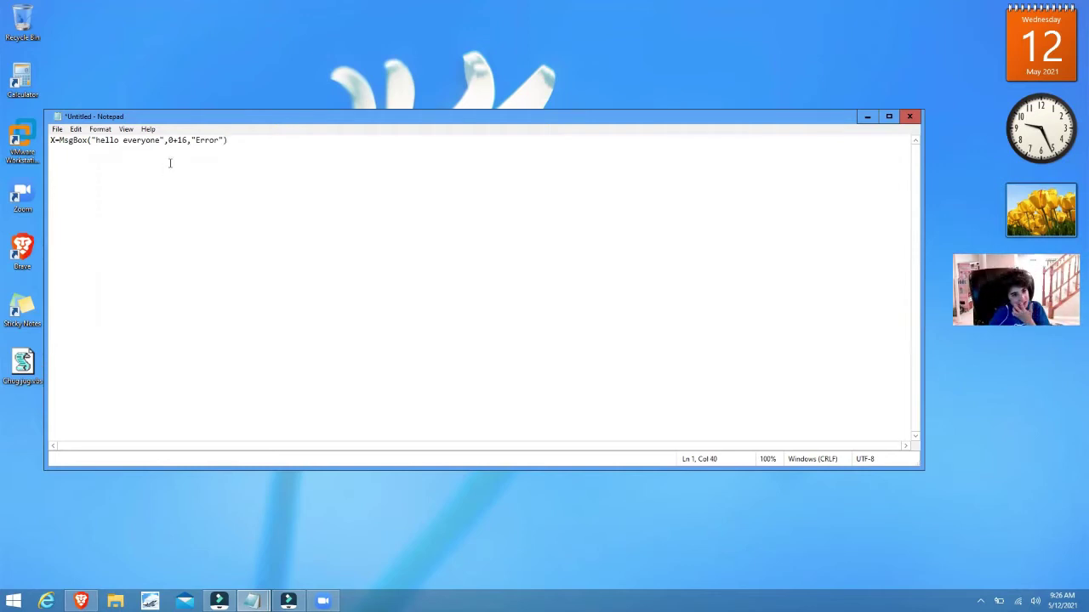
Step: Save the script to the Desktop as hi.vbs
{"action": "left_click", "coordinate": [58, 129]}
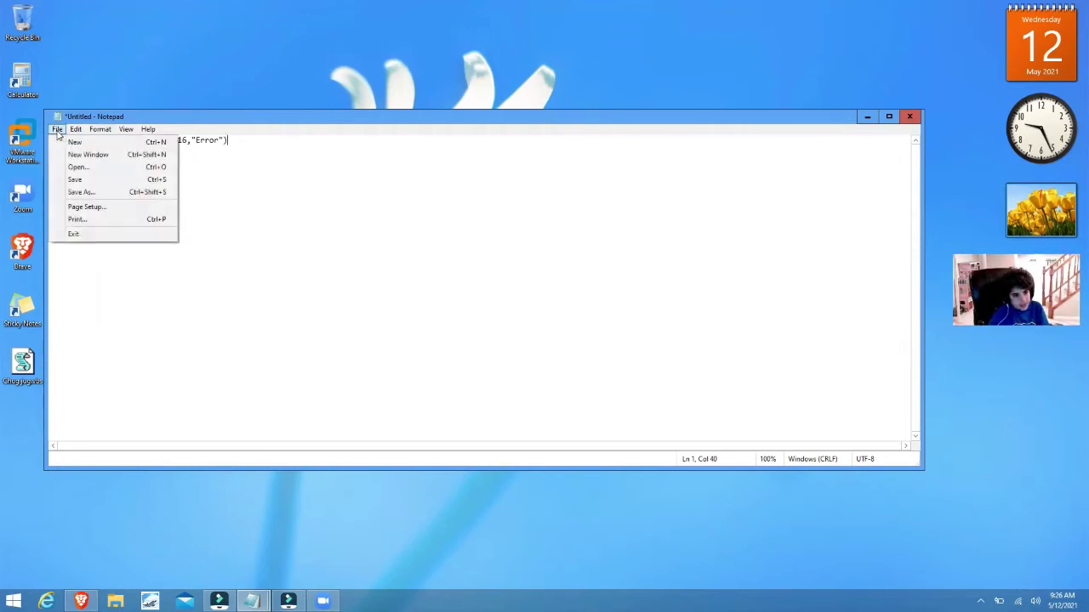
{"action": "left_click", "coordinate": [83, 193]}
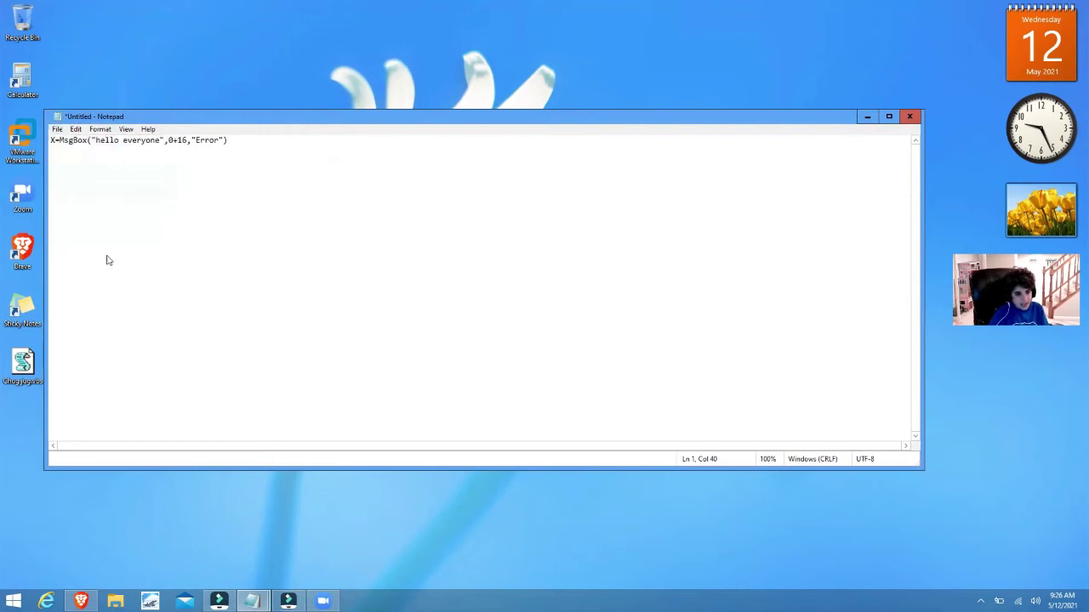
{"action": "left_click", "coordinate": [136, 348]}
{"action": "double_click", "coordinate": [136, 349]}
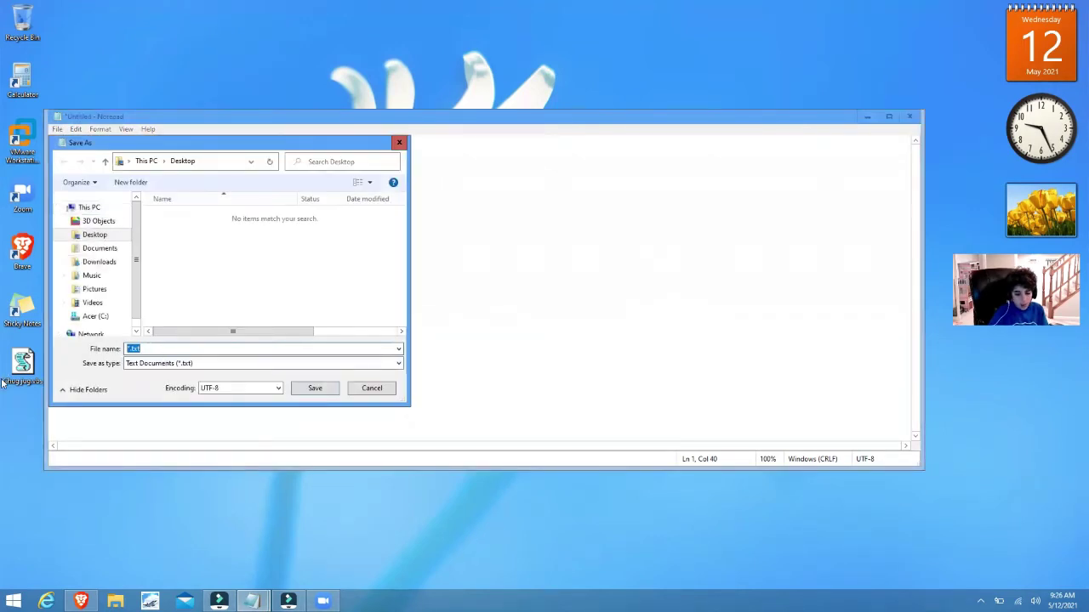
{"action": "key", "text": "BackSpace"}
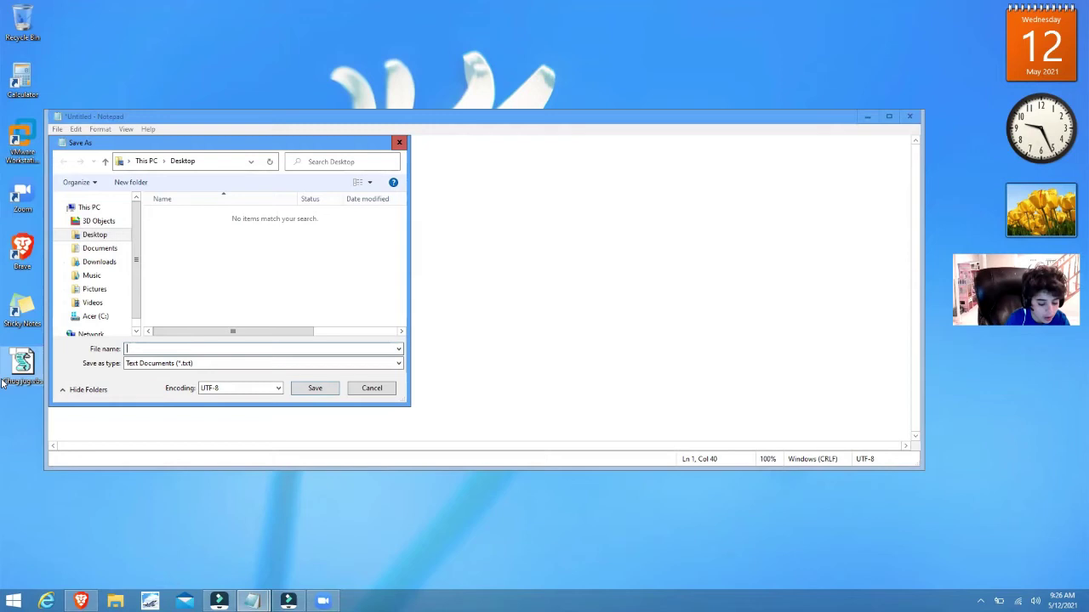
{"action": "type", "text": "hi"}
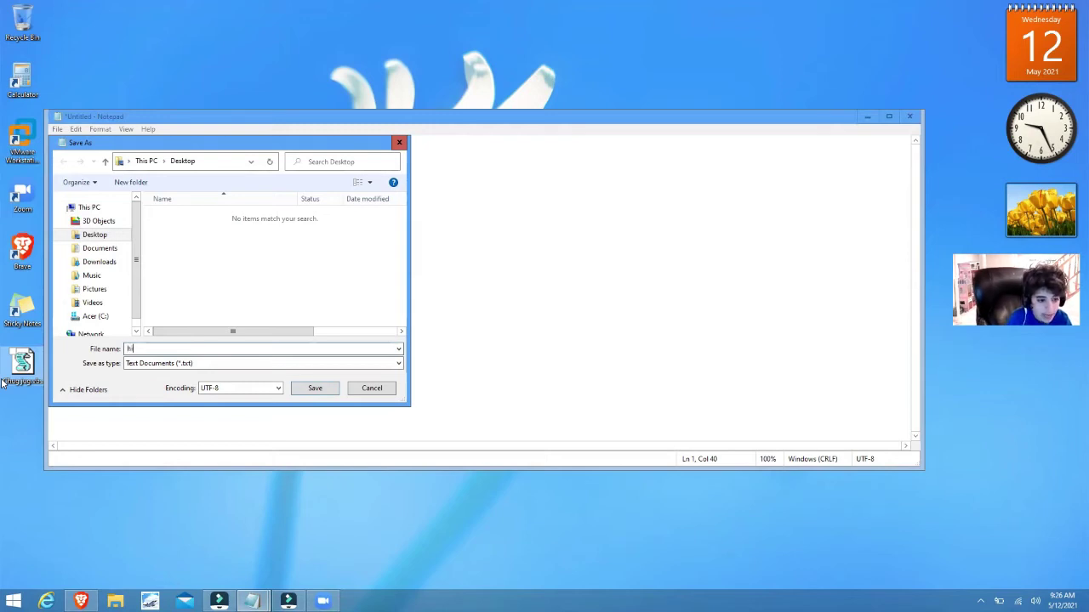
{"action": "type", "text": "wbs"}
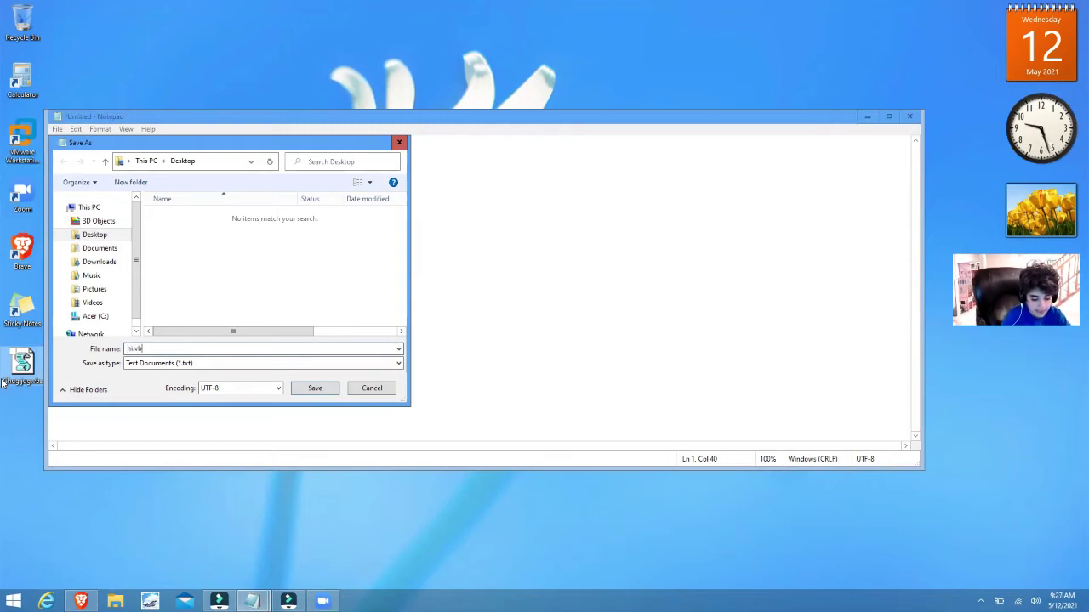
{"action": "left_click", "coordinate": [315, 388]}
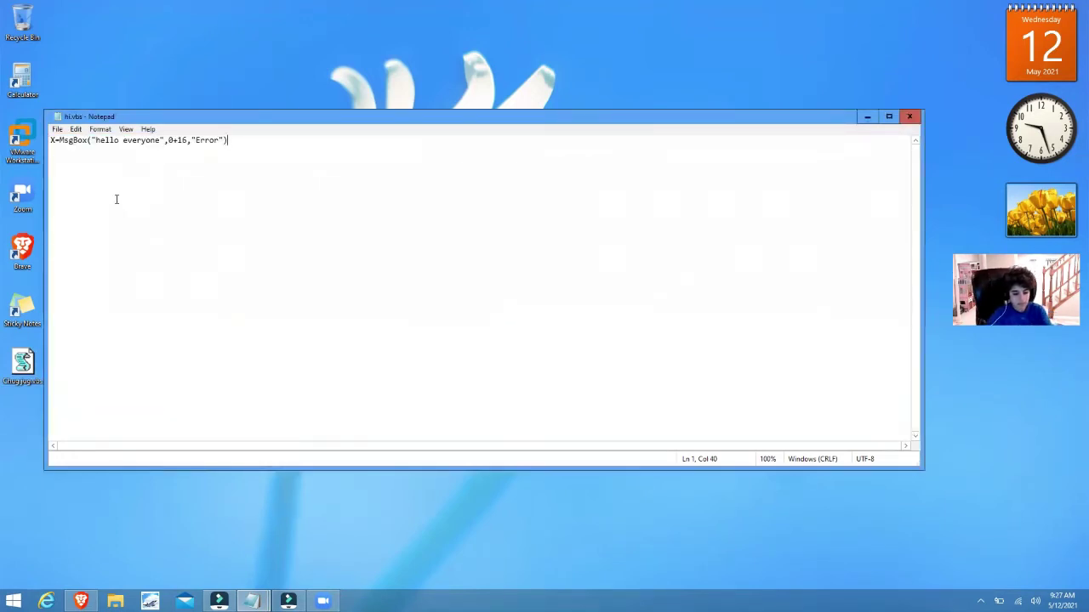
Step: Close Notepad, run hi.vbs from the desktop and dismiss its 'hello everyone' Error popup
{"action": "left_click", "coordinate": [909, 119]}
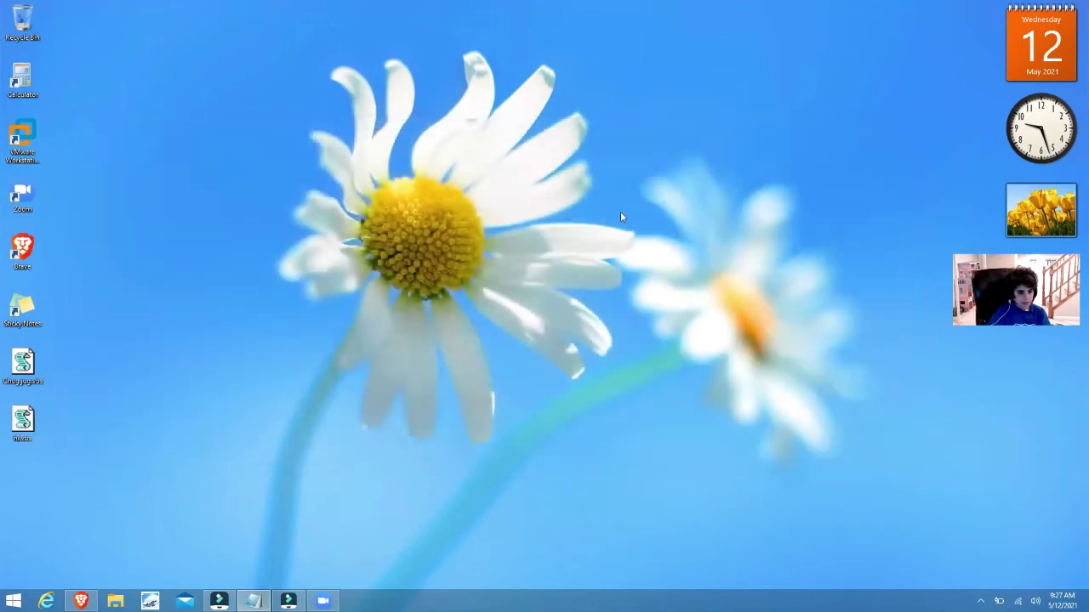
{"action": "left_click", "coordinate": [33, 431]}
{"action": "double_click", "coordinate": [33, 431]}
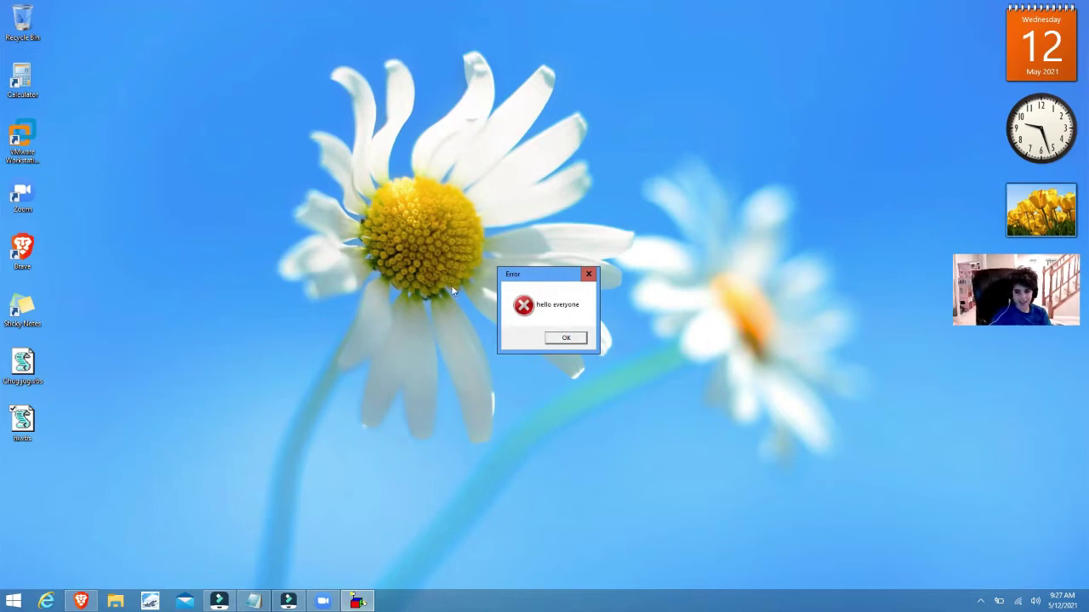
{"action": "left_click", "coordinate": [576, 340]}
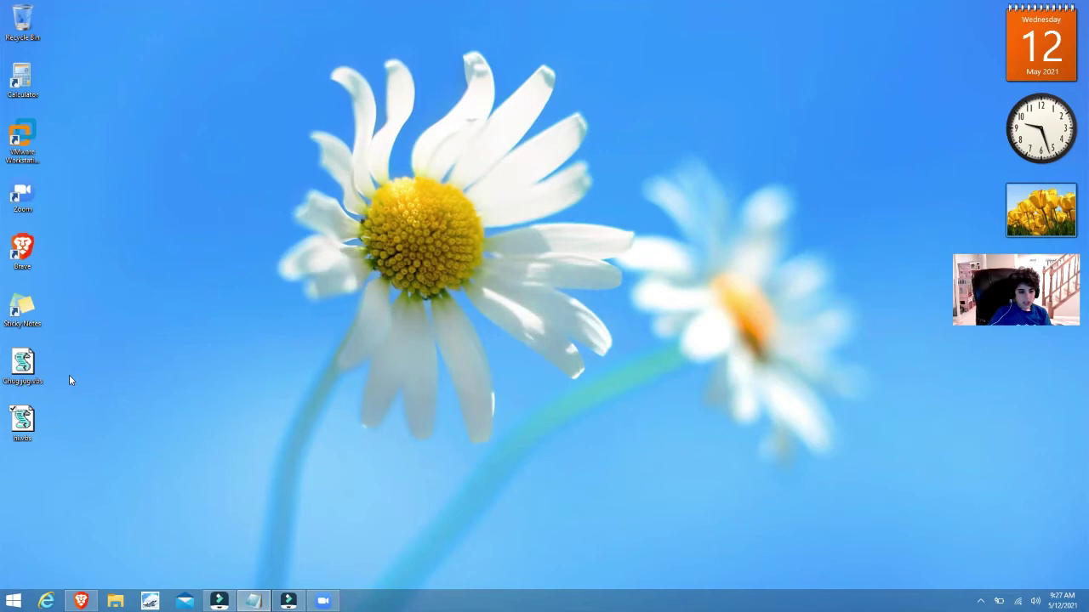
Step: Reopen hi.vbs in Notepad via Open with and select the whole first line
{"action": "left_click", "coordinate": [23, 421]}
{"action": "right_click", "coordinate": [23, 417]}
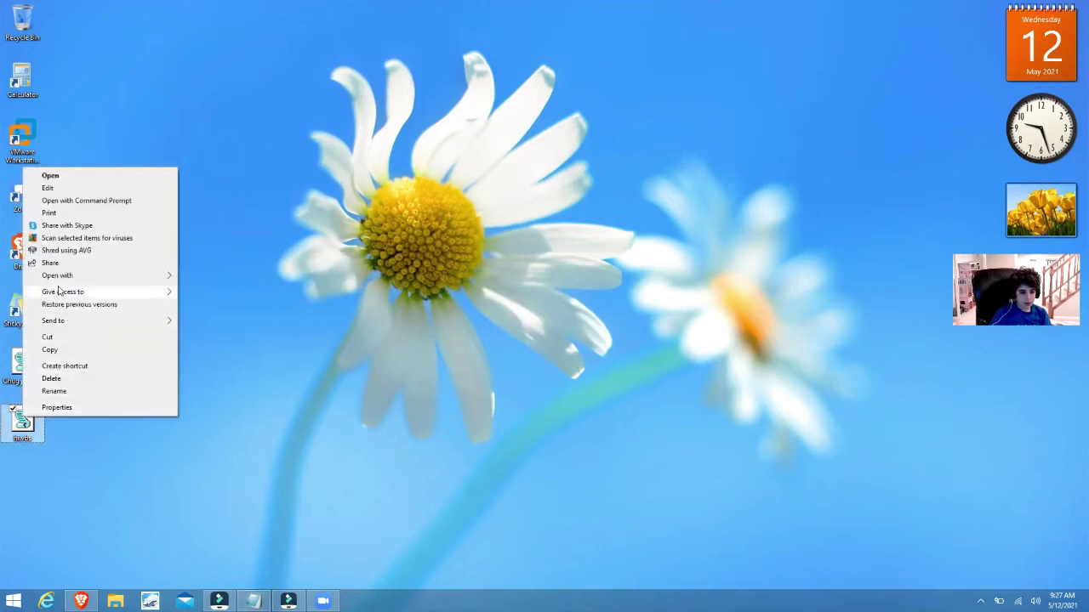
{"action": "mouse_move", "coordinate": [57, 276]}
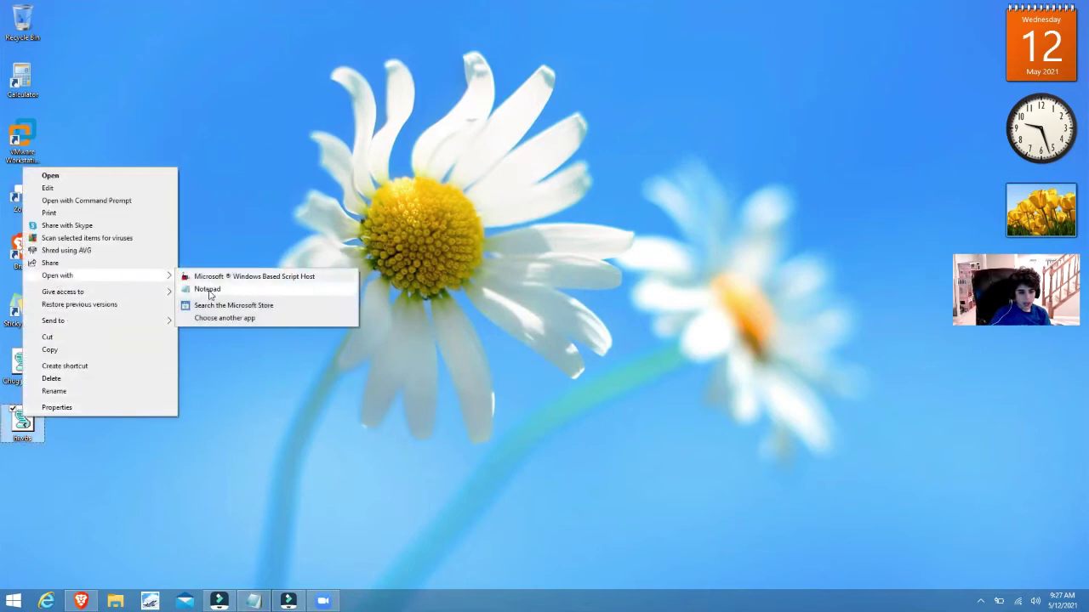
{"action": "left_click", "coordinate": [207, 290]}
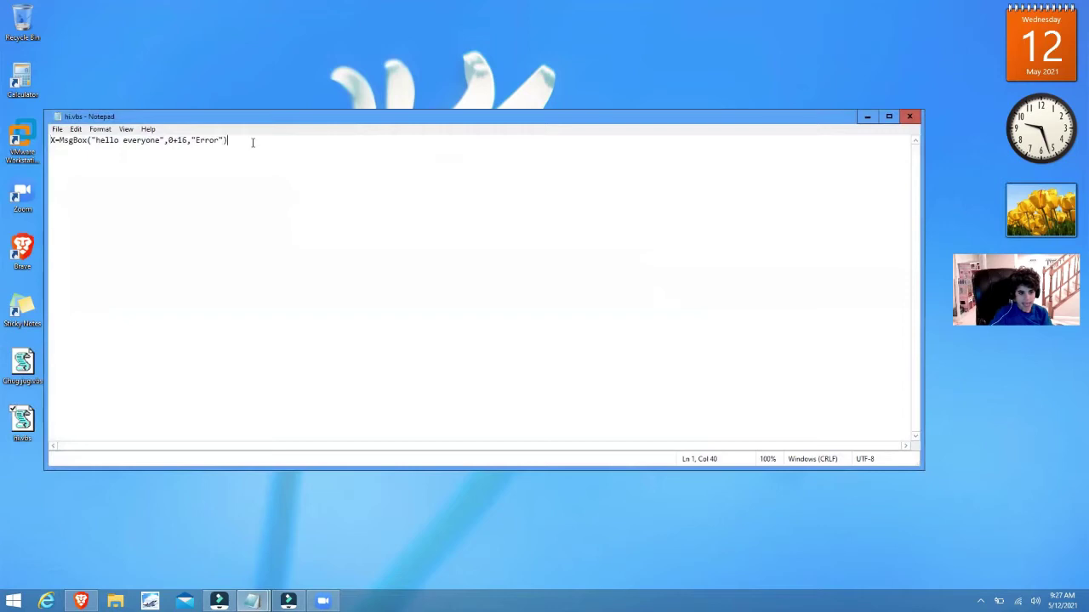
{"action": "key", "text": "ctrl+a"}
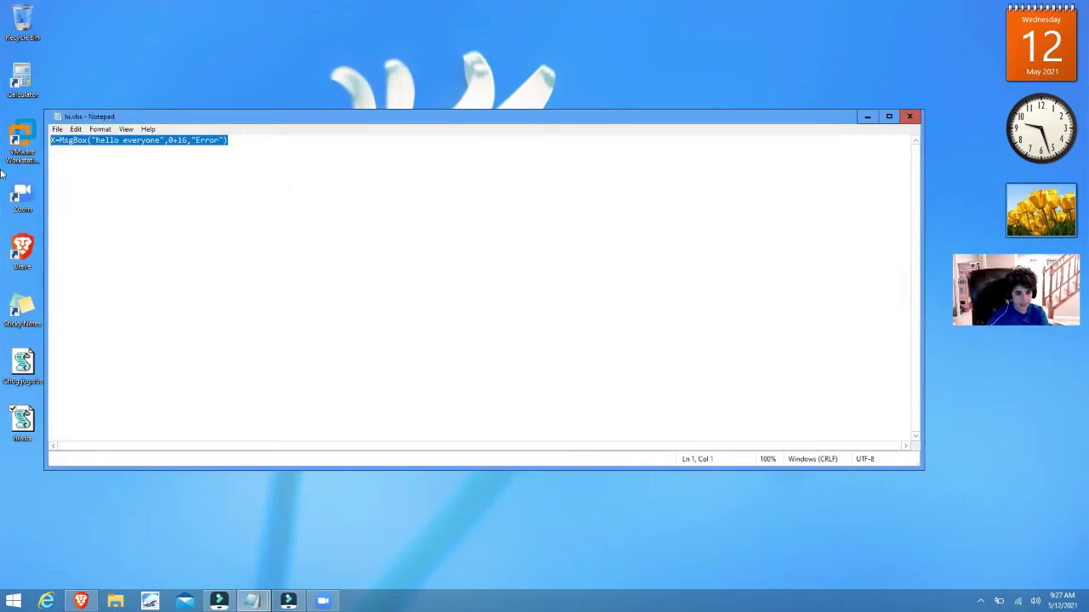
Step: Duplicate the first MsgBox line onto a new second line
{"action": "left_click", "coordinate": [311, 136]}
{"action": "key", "text": "Return"}
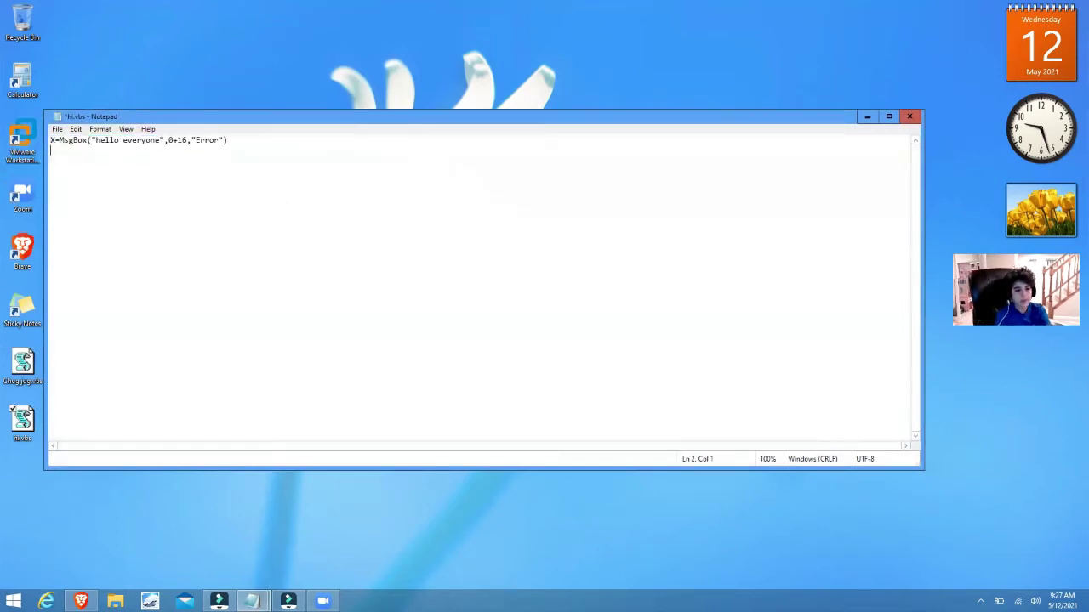
{"action": "type", "text": "X=MsgBox(\"hello everyone\",0+16,\"Error\")"}
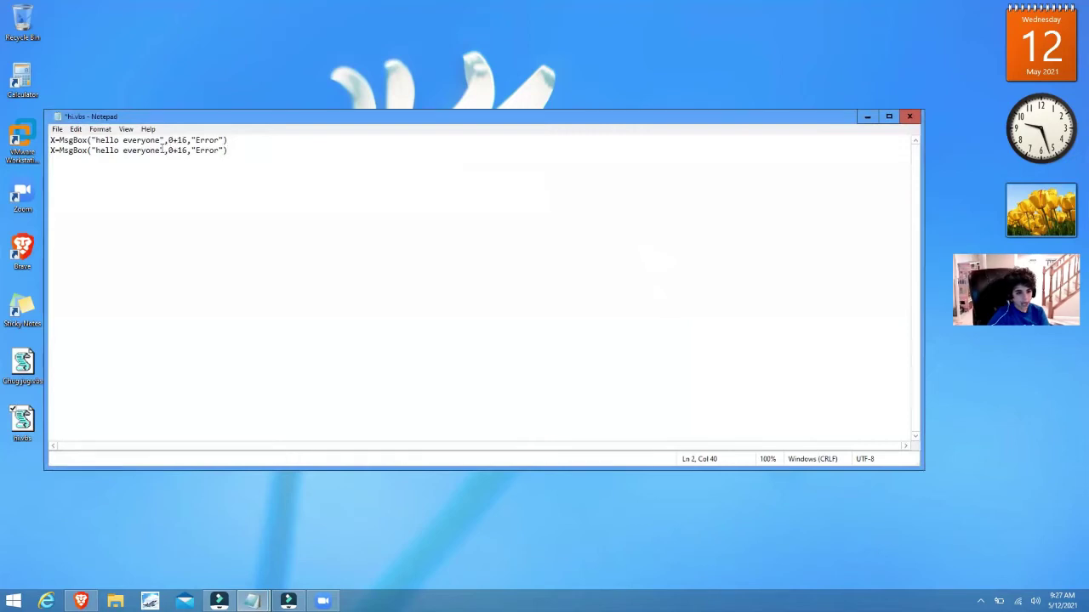
Step: Change line 2 to message 'how are you doing', code 0+48 and title Warning
{"action": "left_click_drag", "start_coordinate": [161, 150], "coordinate": [96, 150]}
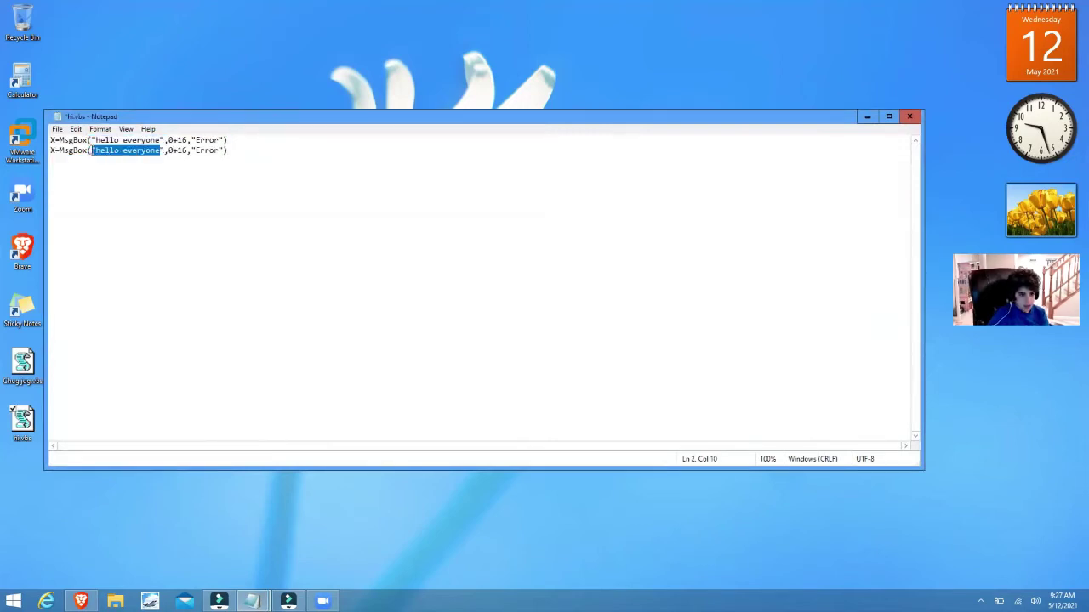
{"action": "key", "text": "BackSpace"}
{"action": "type", "text": "how "}
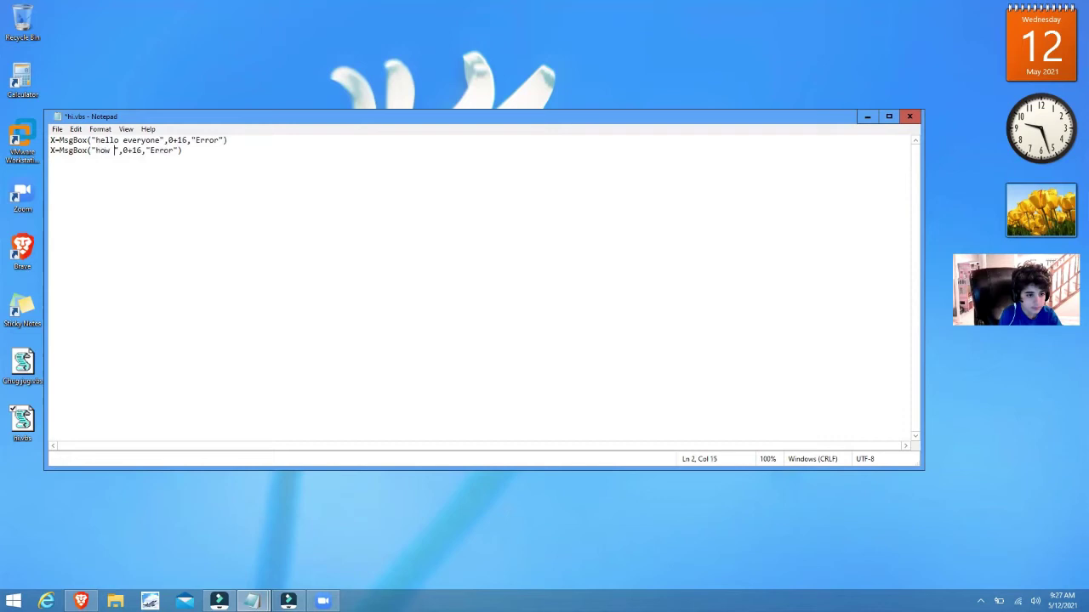
{"action": "type", "text": "are you"}
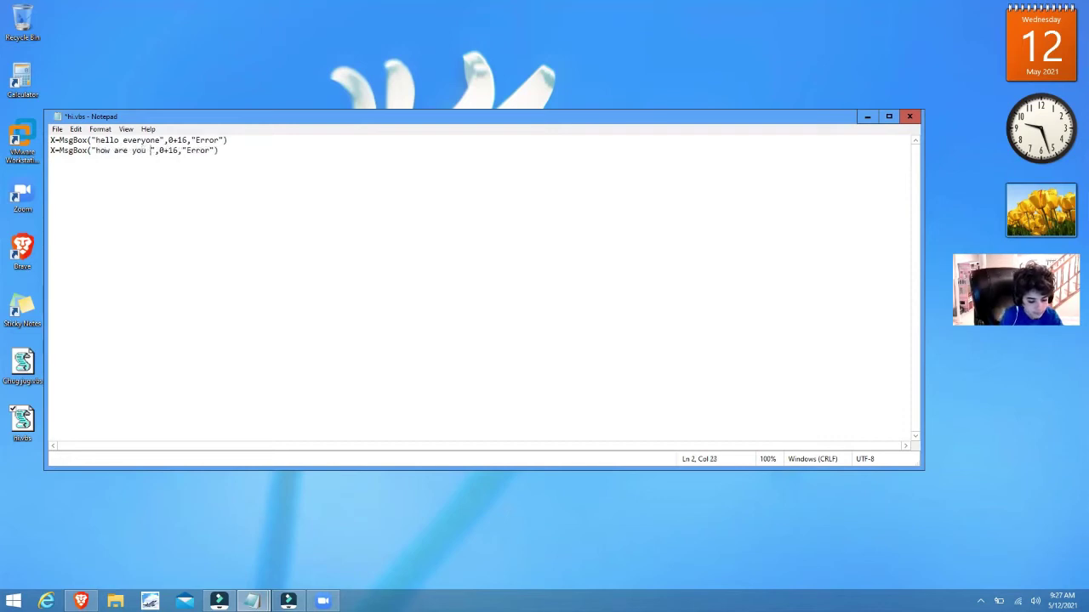
{"action": "type", "text": " doing"}
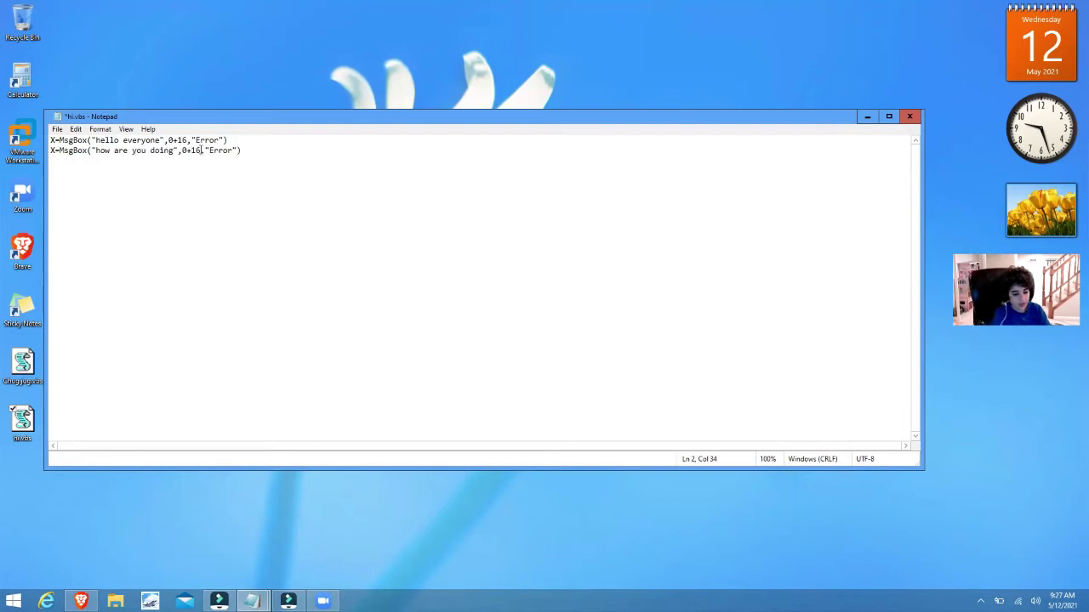
{"action": "key", "text": "BackSpace"}
{"action": "key", "text": "BackSpace"}
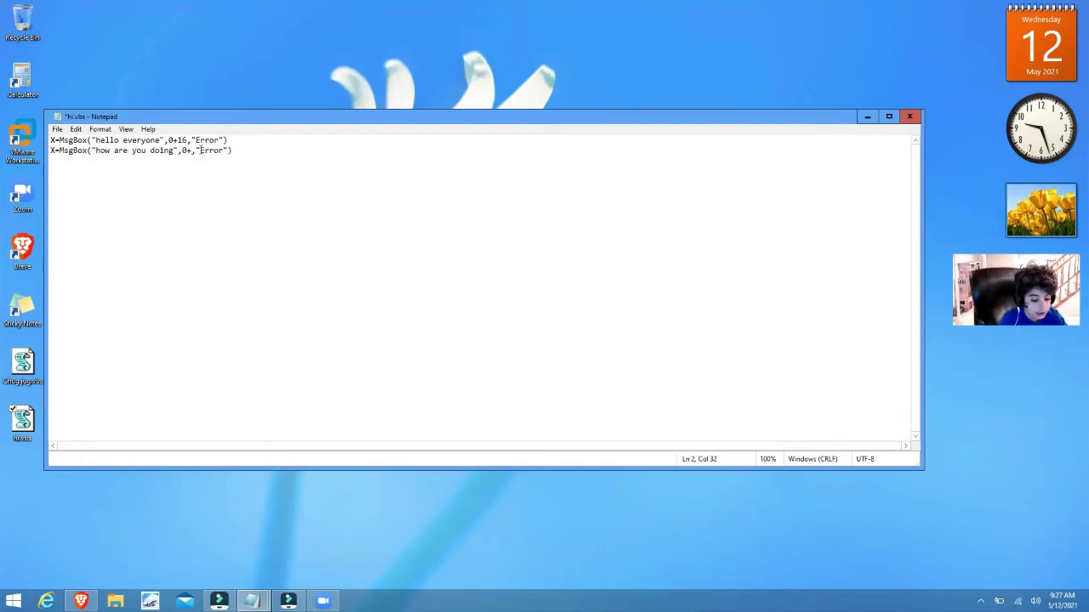
{"action": "type", "text": "48"}
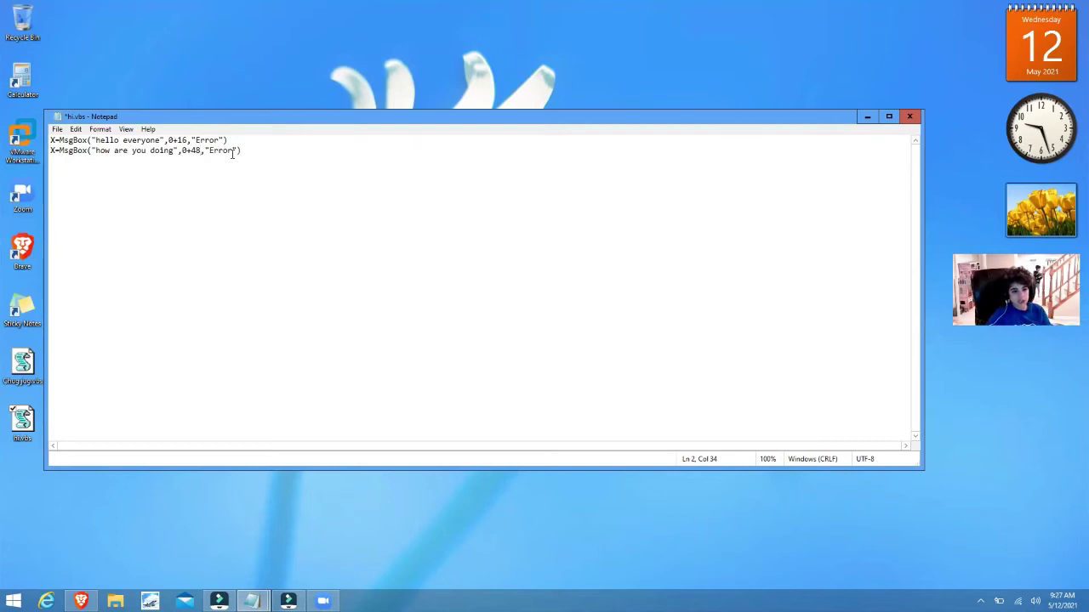
{"action": "key", "text": "BackSpace"}
{"action": "key", "text": "BackSpace"}
{"action": "key", "text": "BackSpace"}
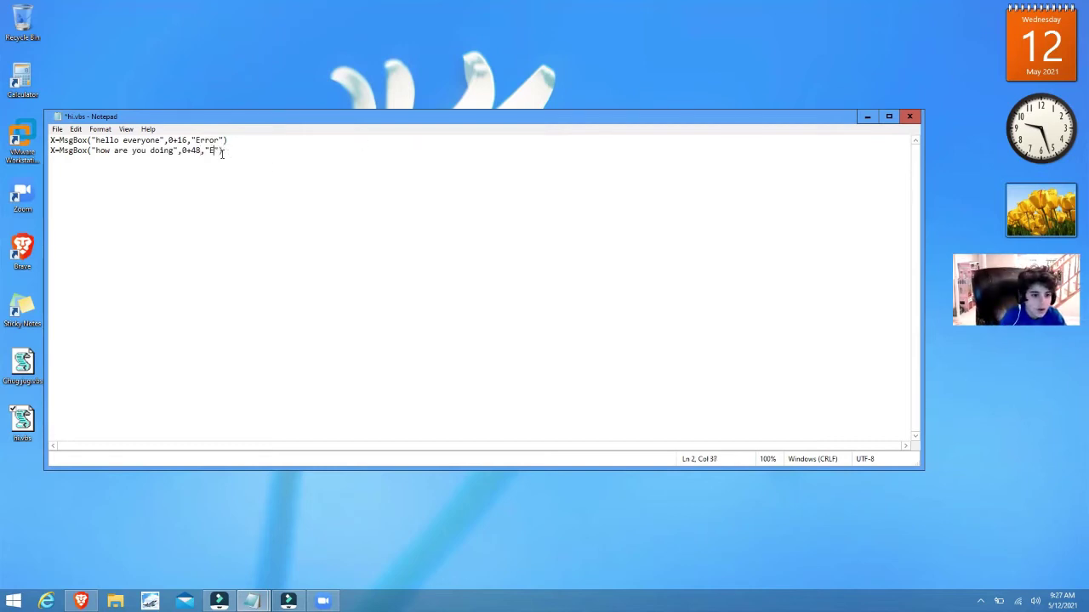
{"action": "key", "text": "BackSpace"}
{"action": "key", "text": "BackSpace"}
{"action": "type", "text": "Warnin"}
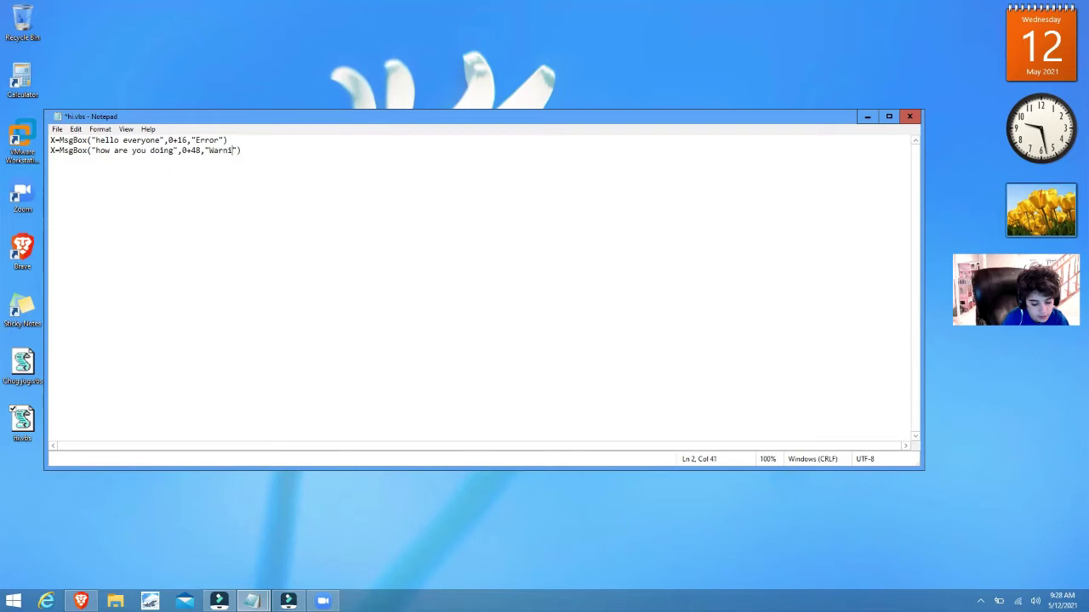
{"action": "type", "text": "g"}
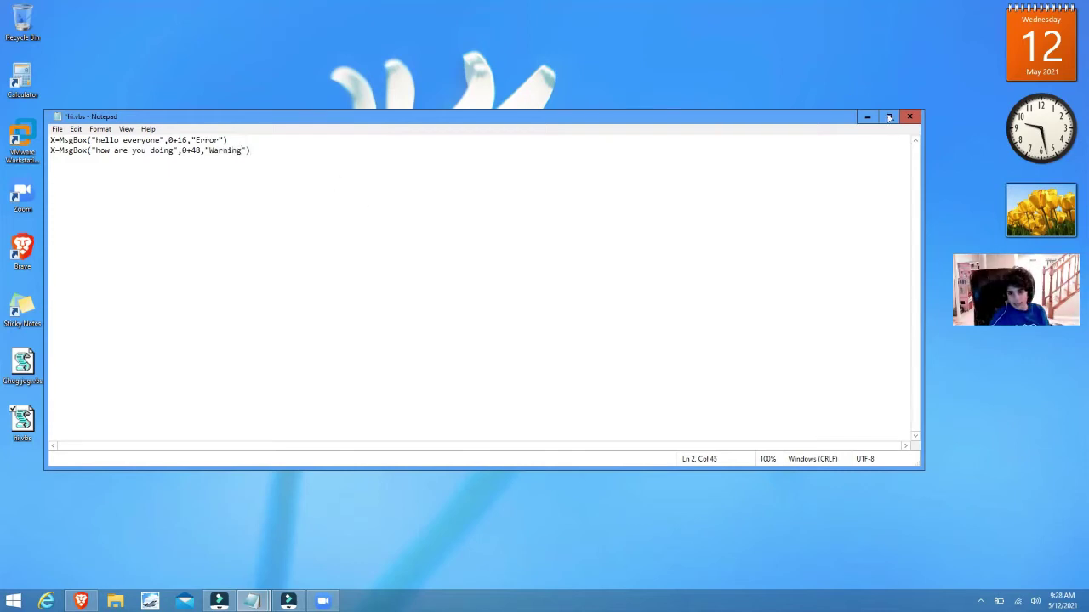
{"action": "key", "text": "End"}
{"action": "key", "text": "ctrl+s"}
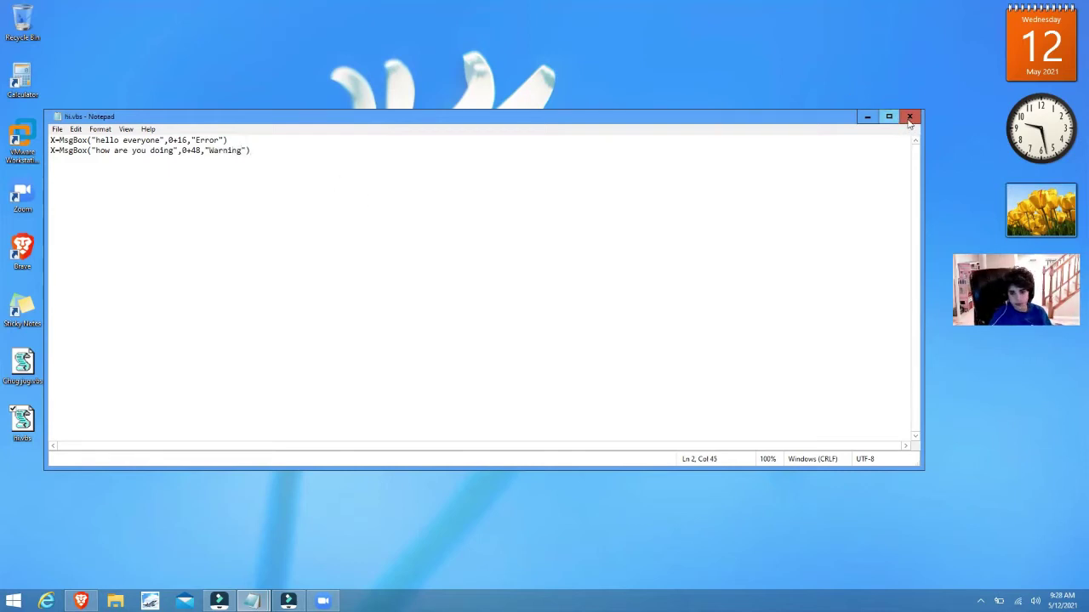
{"action": "left_click", "coordinate": [909, 118]}
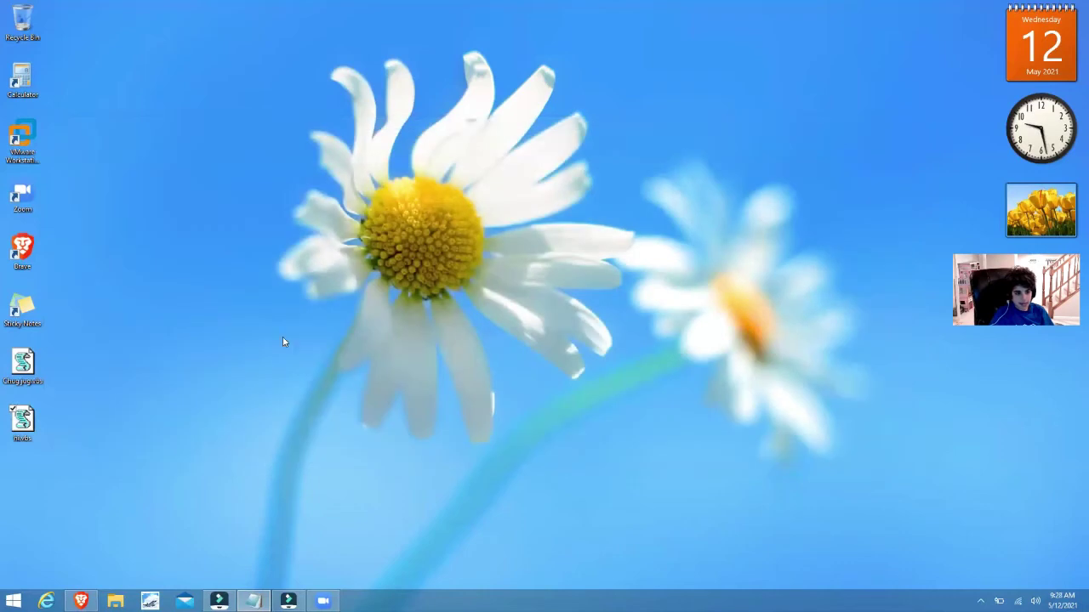
{"action": "double_click", "coordinate": [32, 437]}
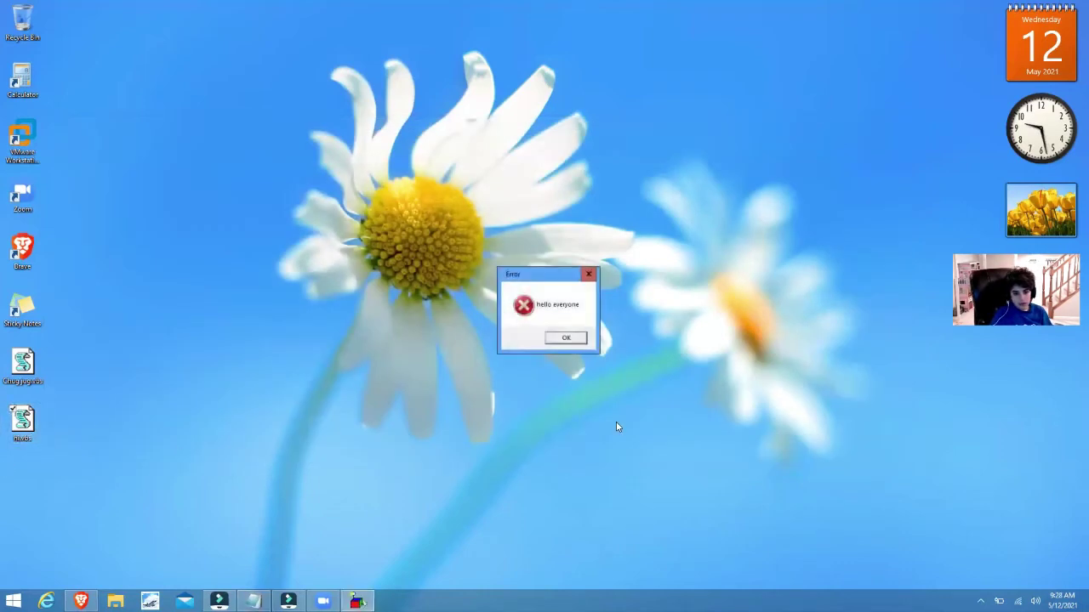
{"action": "left_click", "coordinate": [568, 338]}
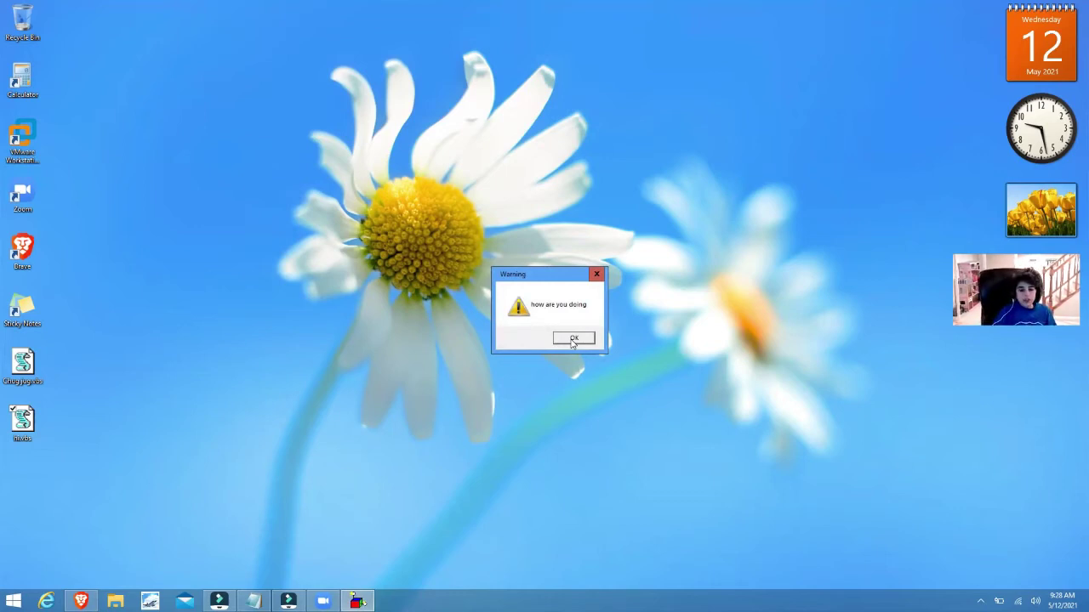
{"action": "left_click", "coordinate": [572, 340]}
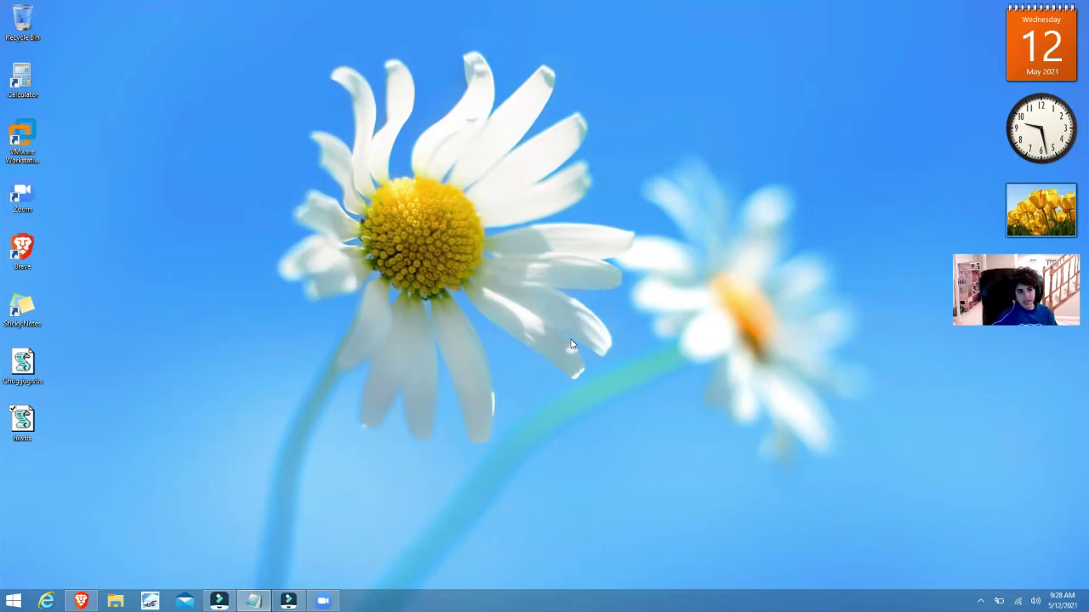
{"action": "double_click", "coordinate": [24, 417]}
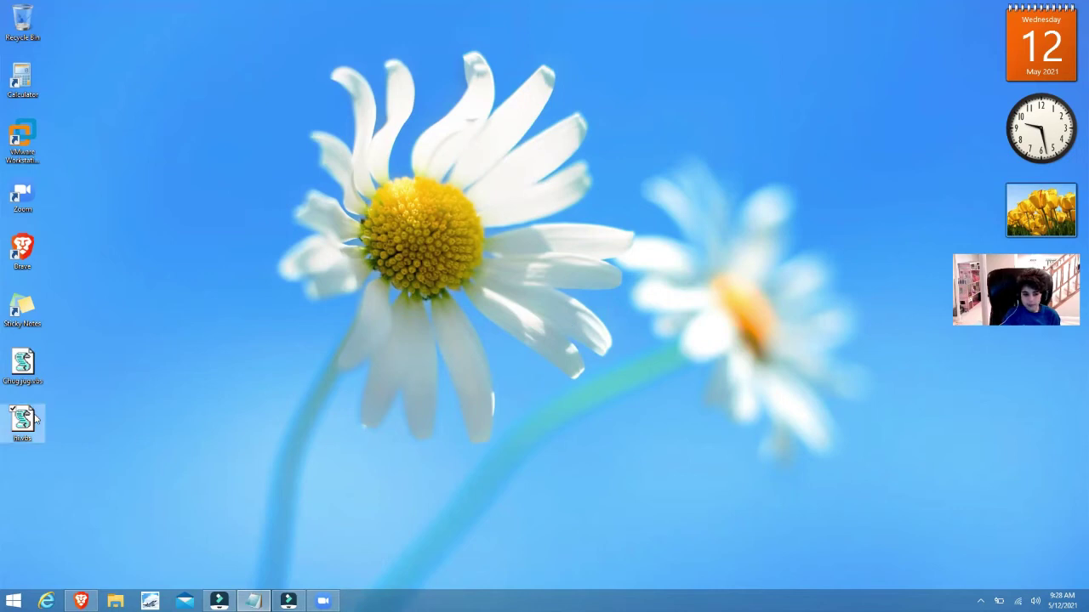
{"action": "left_click", "coordinate": [555, 337]}
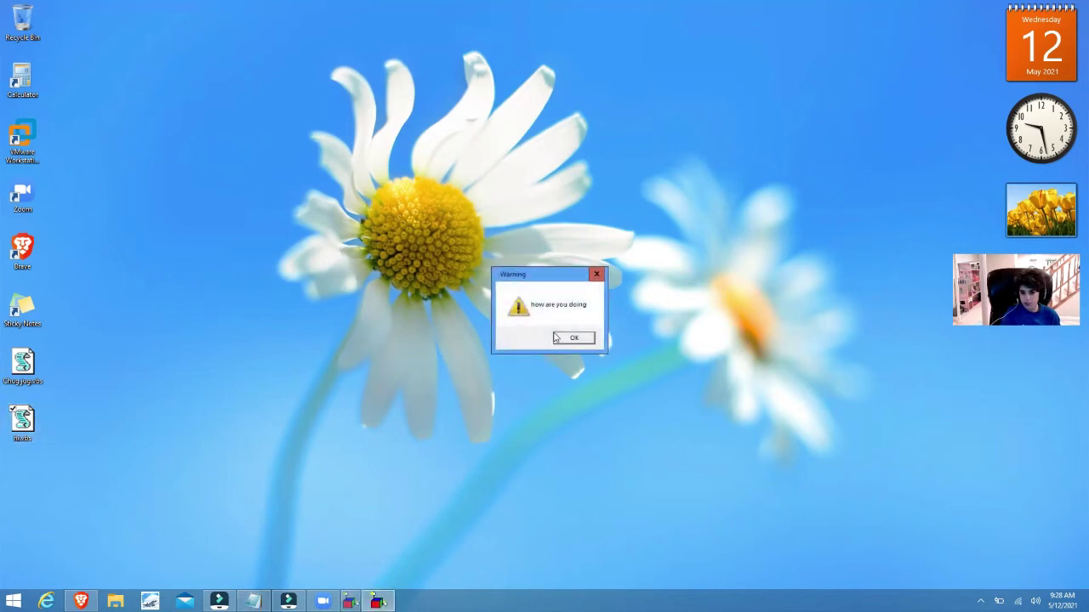
{"action": "left_click", "coordinate": [568, 338]}
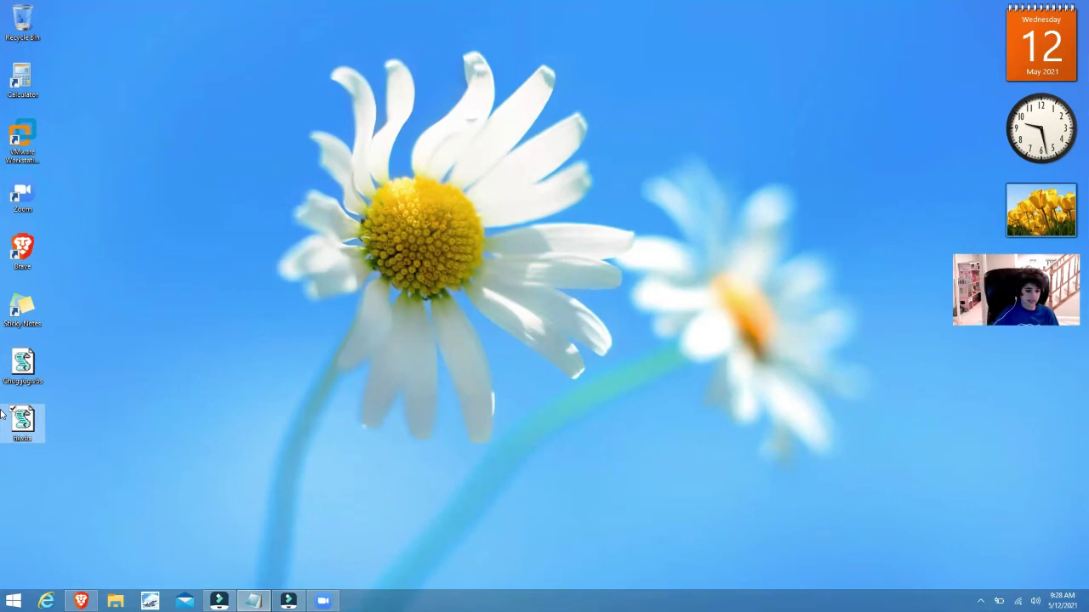
Step: Reopen hi.vbs in Notepad and copy the Warning line onto a new third line
{"action": "left_click", "coordinate": [29, 426]}
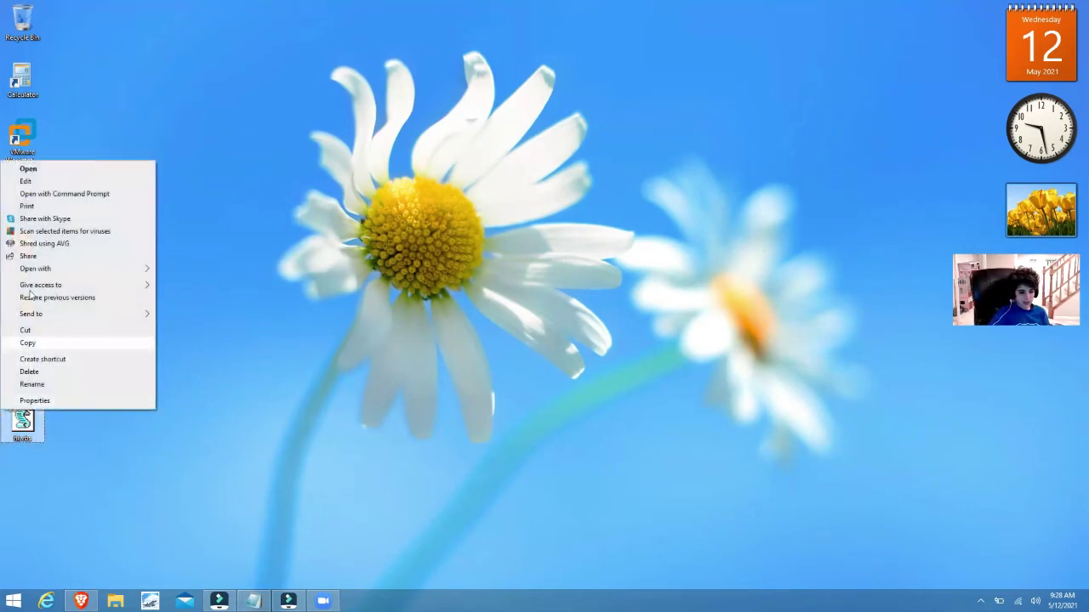
{"action": "mouse_move", "coordinate": [35, 269]}
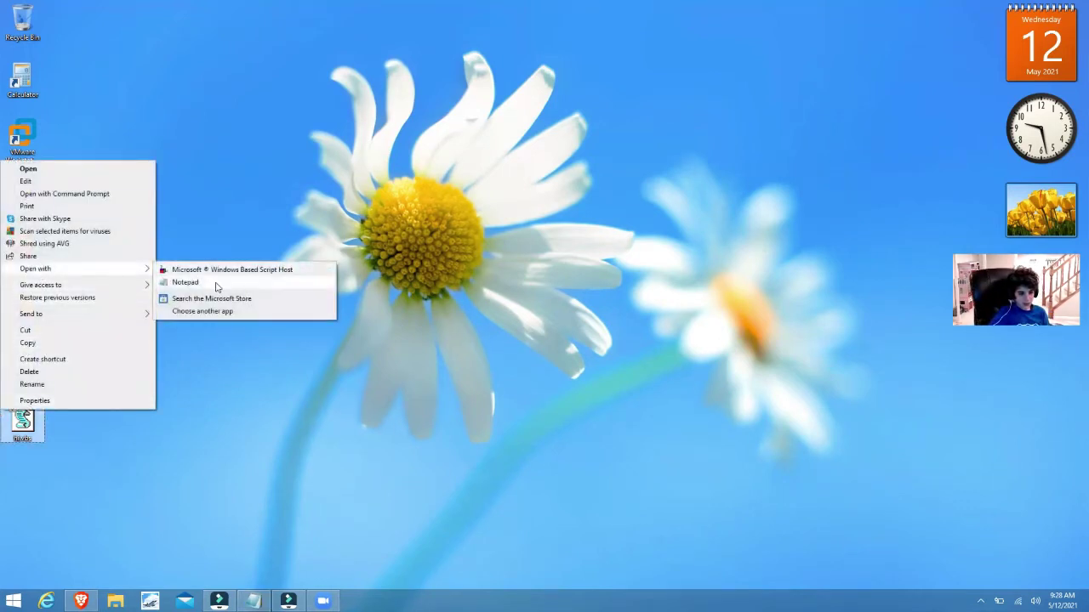
{"action": "left_click", "coordinate": [216, 285]}
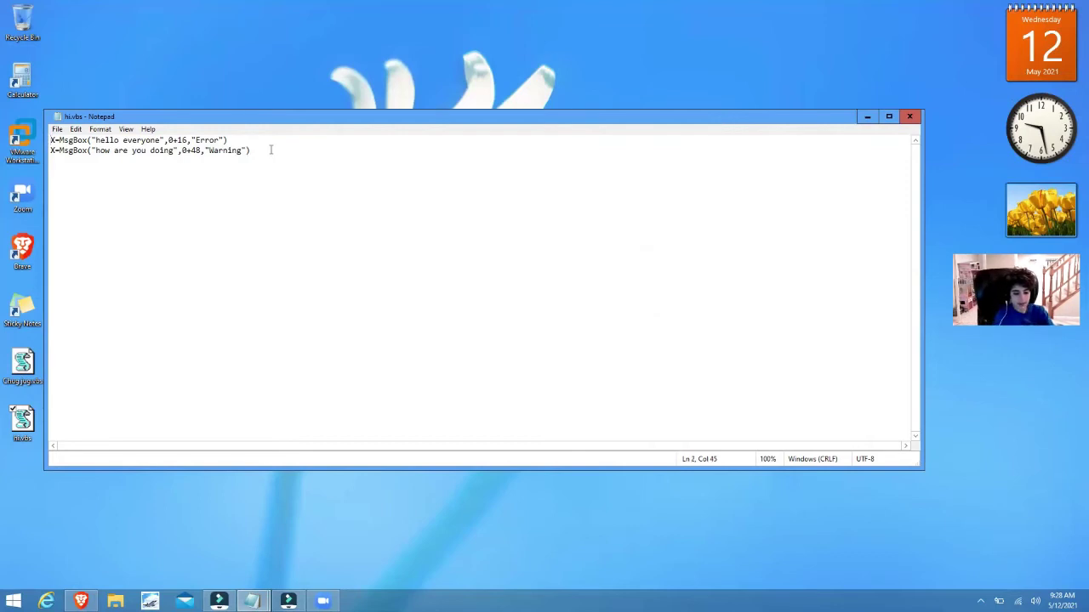
{"action": "key", "text": "Return"}
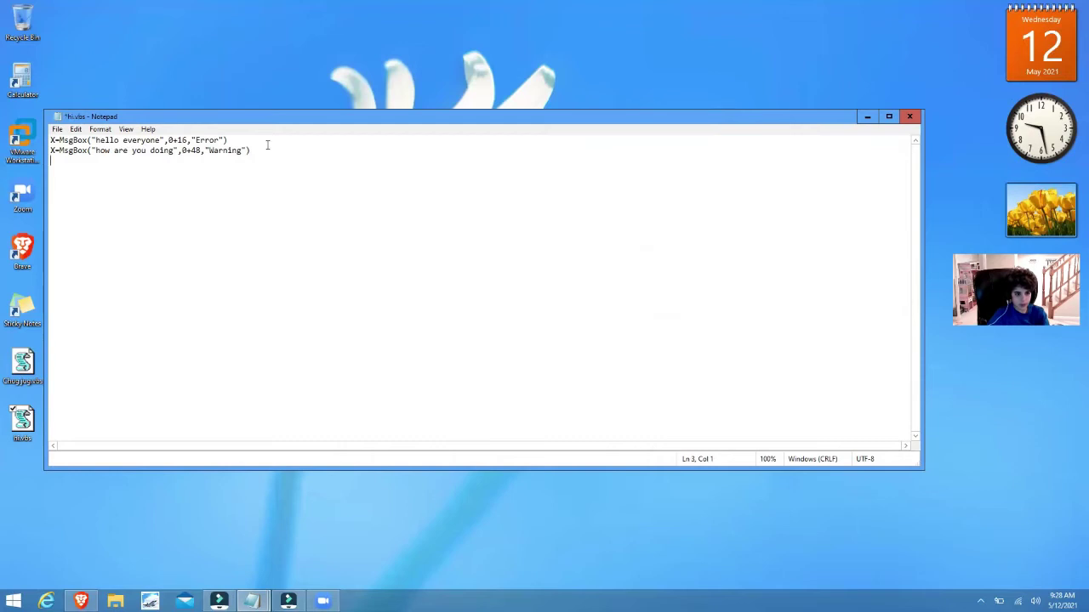
{"action": "left_click_drag", "start_coordinate": [252, 151], "coordinate": [139, 151]}
{"action": "left_click", "coordinate": [255, 152]}
{"action": "mouse_move", "coordinate": [251, 151]}
{"action": "left_mouse_down"}
{"action": "mouse_move", "coordinate": [68, 142]}
{"action": "mouse_move", "coordinate": [6, 64]}
{"action": "left_mouse_up"}
{"action": "left_click", "coordinate": [59, 175]}
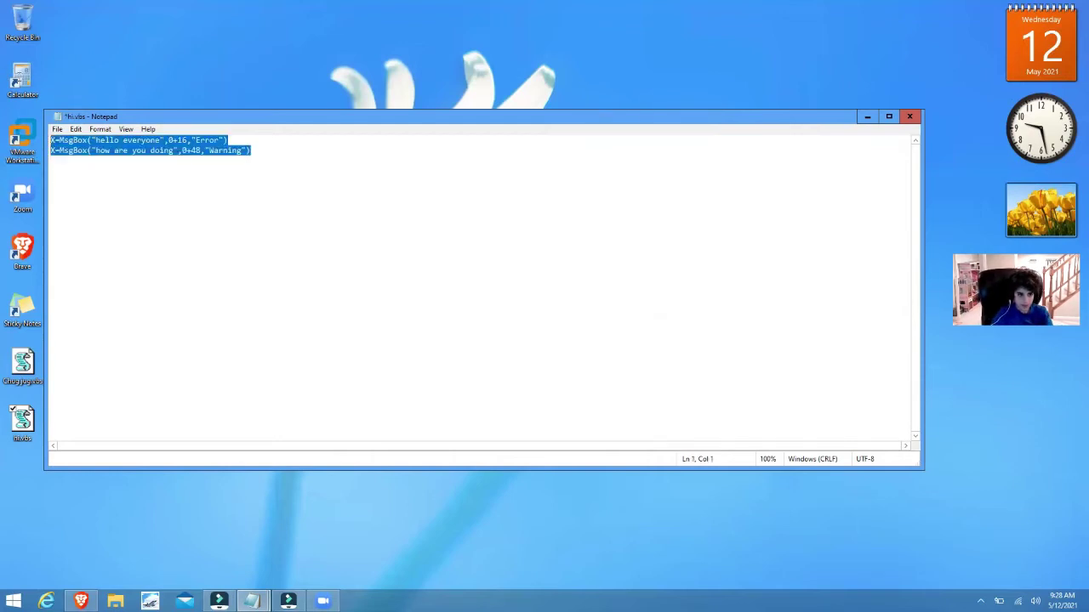
{"action": "left_click", "coordinate": [49, 151], "text": "shift"}
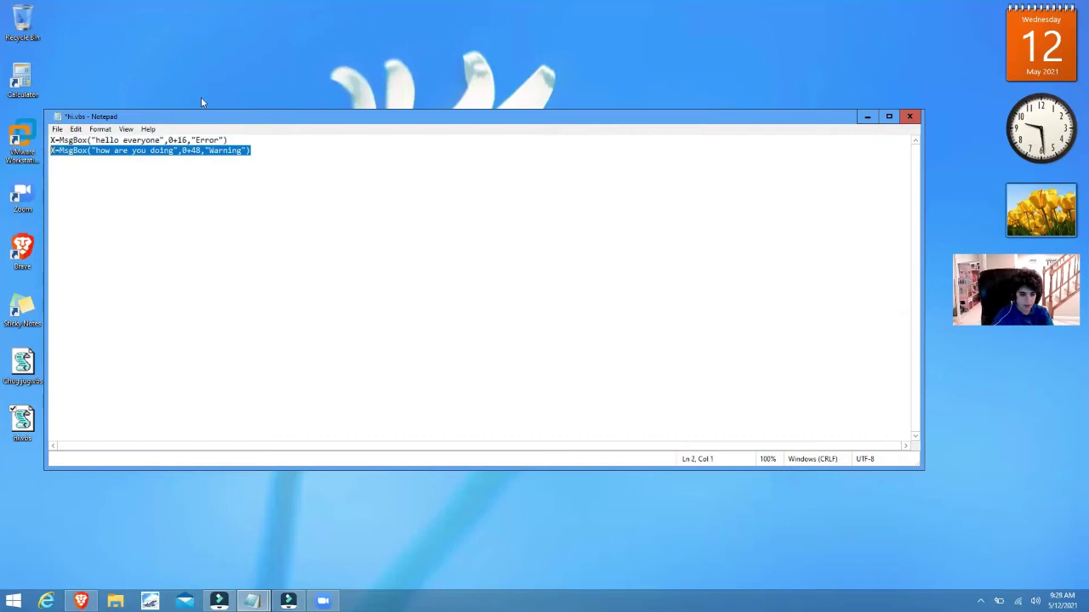
{"action": "left_click", "coordinate": [270, 154]}
{"action": "key", "text": "Return"}
{"action": "type", "text": "X=MsgBox(\"how are you doing\",0+48,\"Warning\")"}
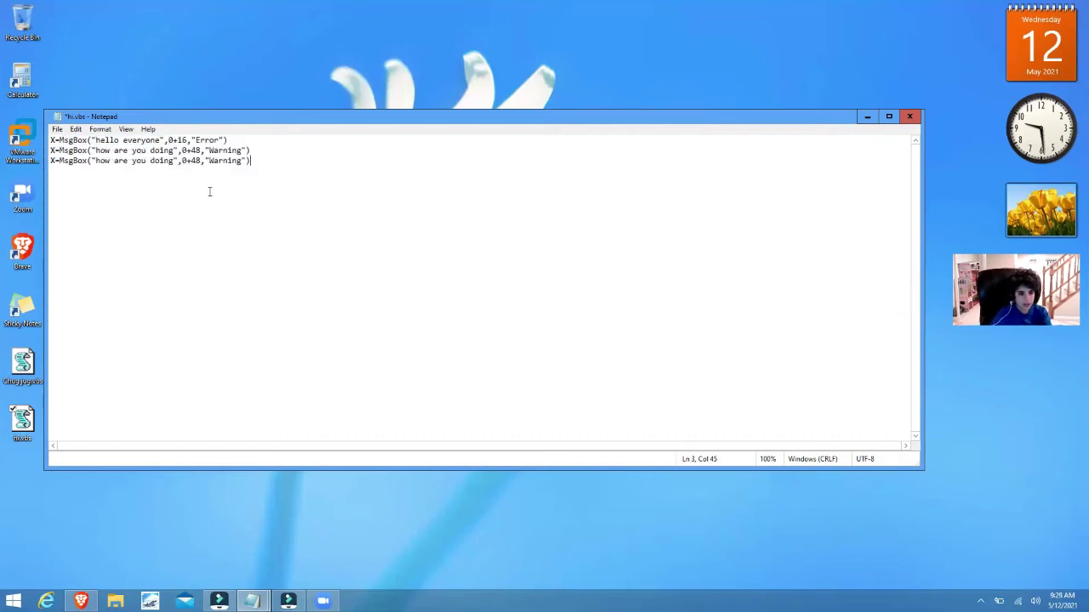
Step: Change line 3's message to Nope and its title to Cannot Find File, then save
{"action": "left_click_drag", "start_coordinate": [173, 160], "coordinate": [98, 162]}
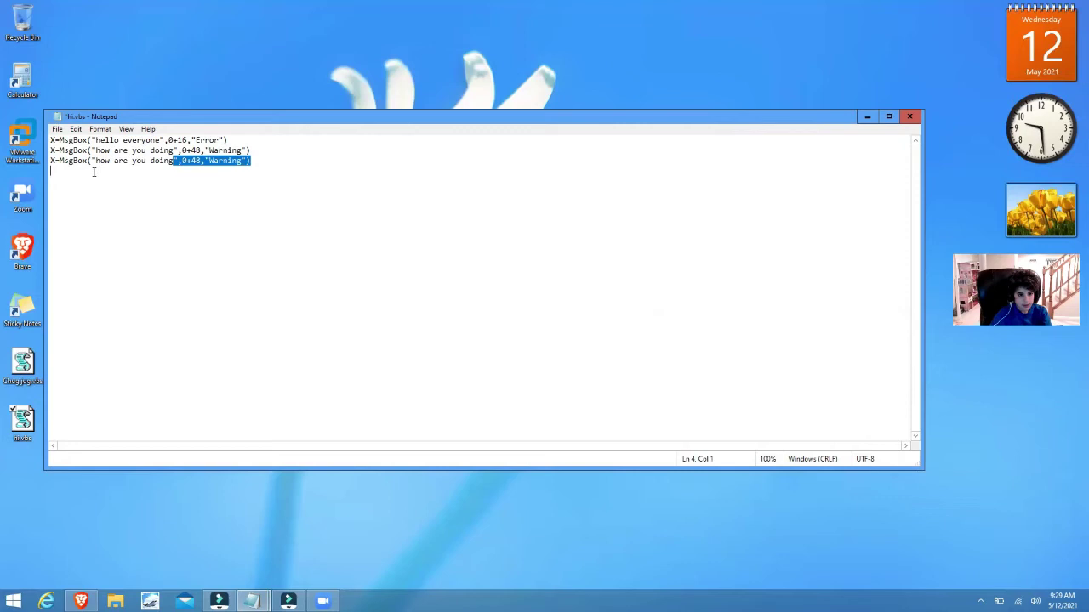
{"action": "key", "text": "BackSpace"}
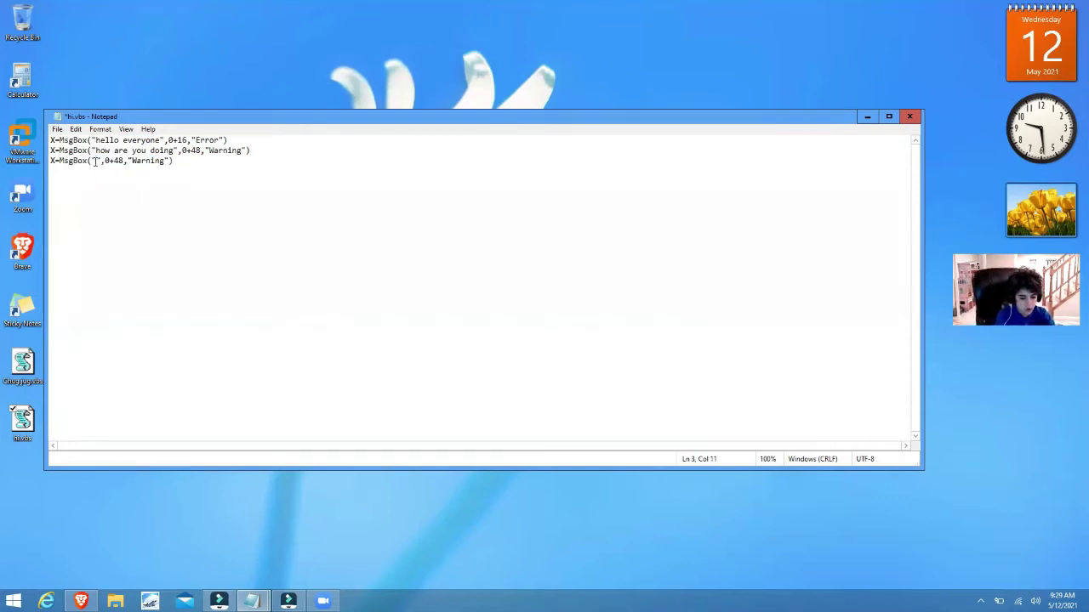
{"action": "type", "text": "Nope"}
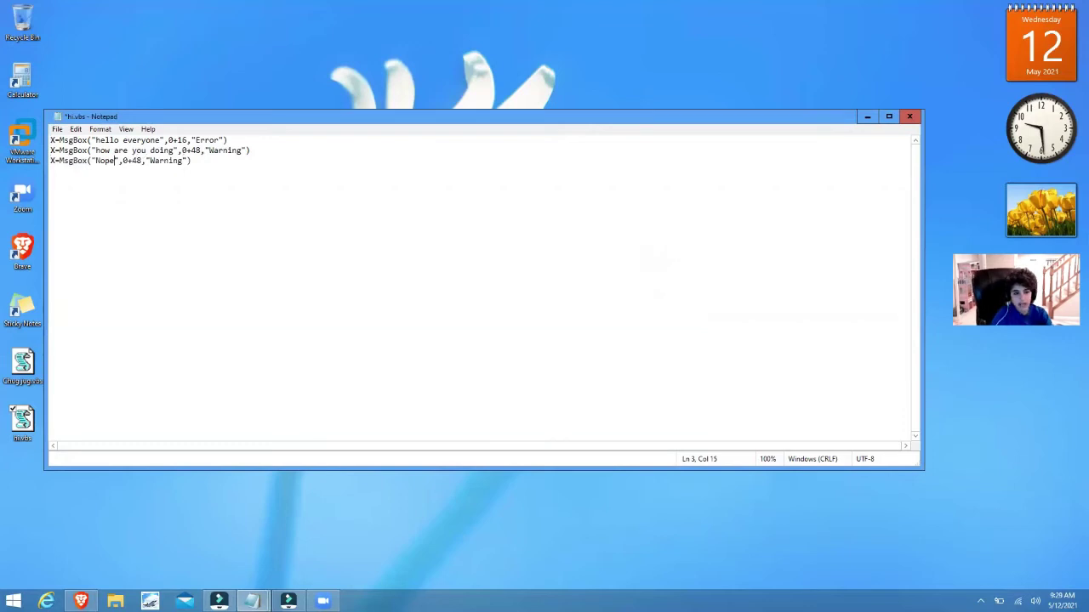
{"action": "left_click_drag", "start_coordinate": [184, 161], "coordinate": [147, 162]}
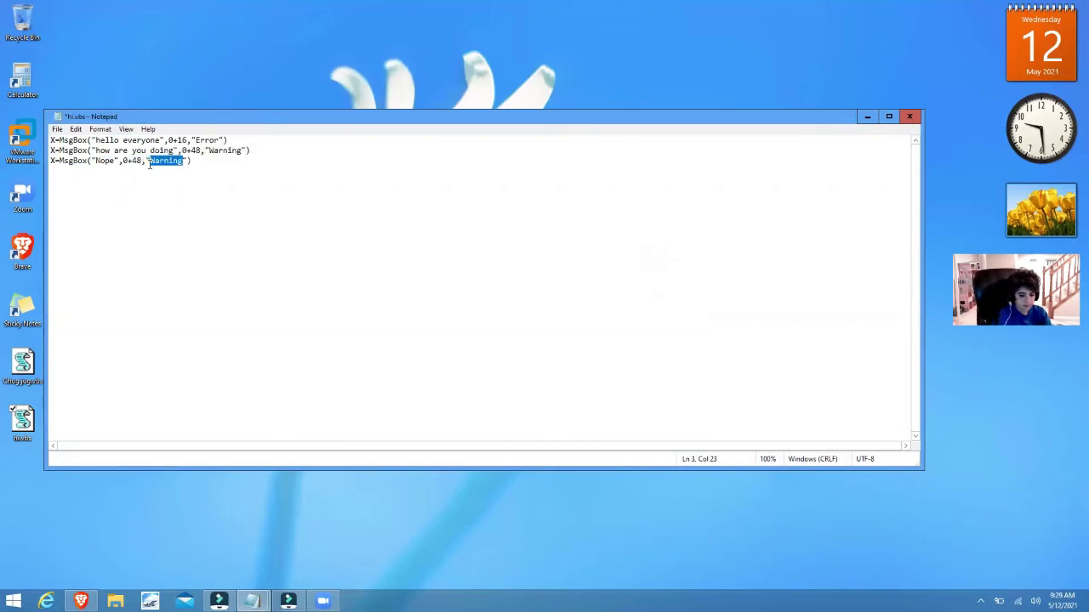
{"action": "key", "text": "BackSpace"}
{"action": "type", "text": "Qu"}
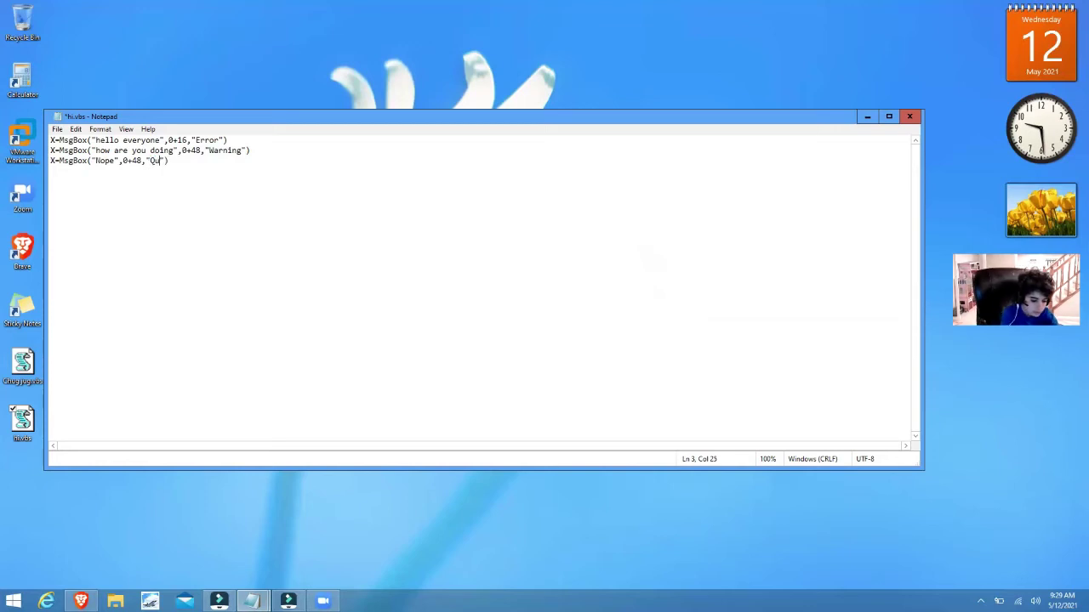
{"action": "type", "text": "estion"}
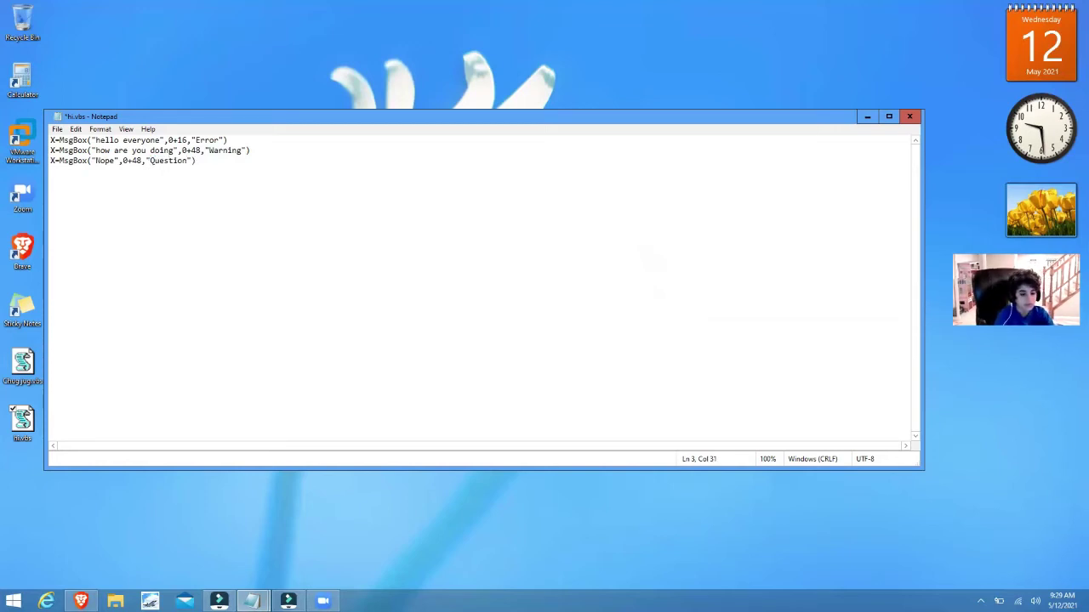
{"action": "key", "text": "BackSpace"}
{"action": "key", "text": "BackSpace"}
{"action": "key", "text": "BackSpace"}
{"action": "key", "text": "BackSpace"}
{"action": "key", "text": "BackSpace"}
{"action": "key", "text": "BackSpace"}
{"action": "key", "text": "BackSpace"}
{"action": "key", "text": "BackSpace"}
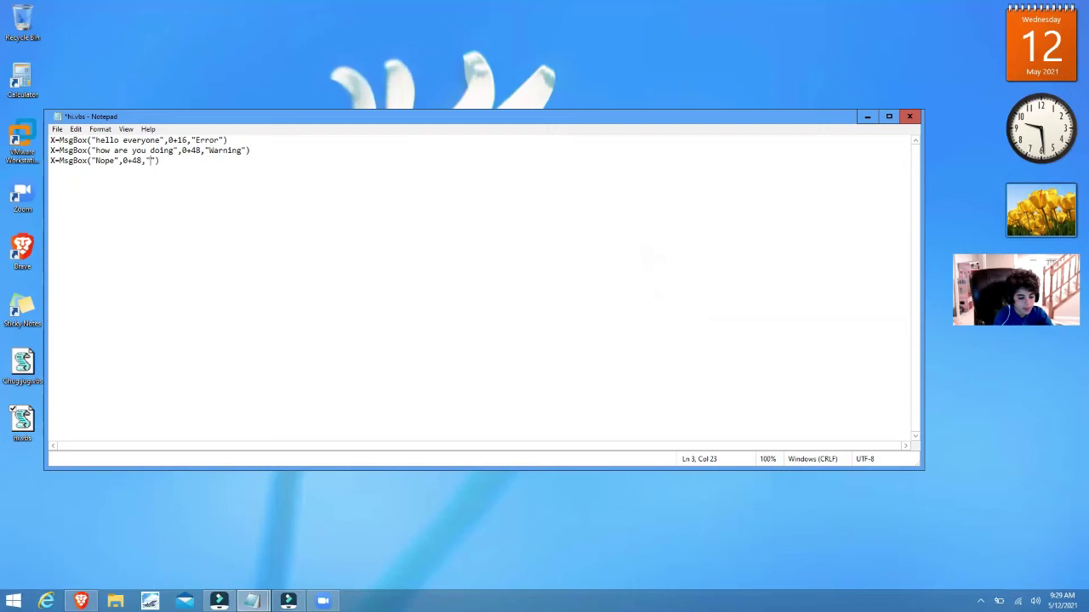
{"action": "type", "text": "Cannot"}
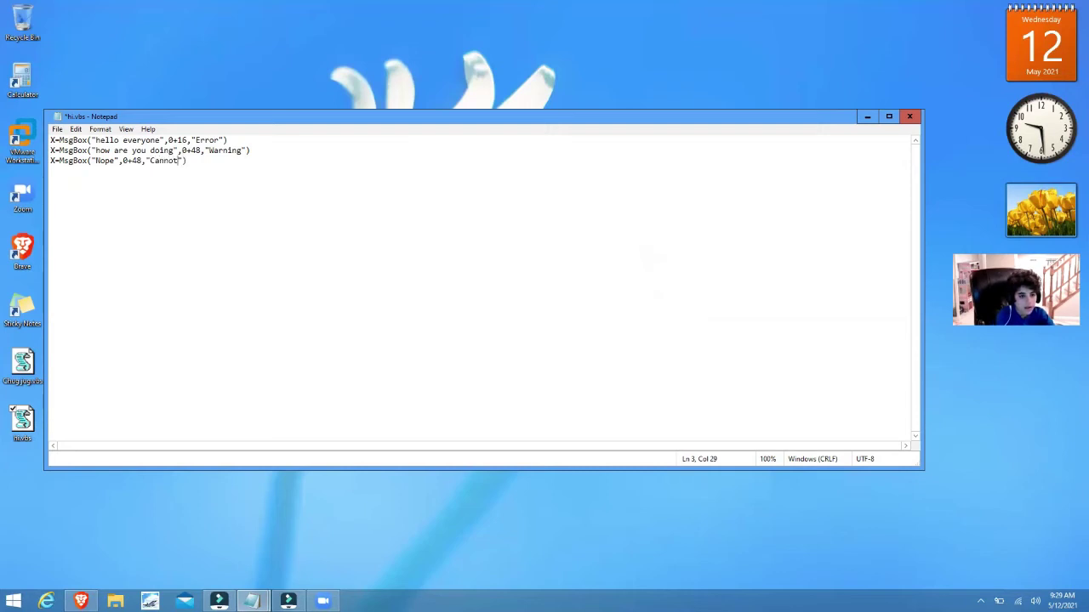
{"action": "type", "text": " Fi"}
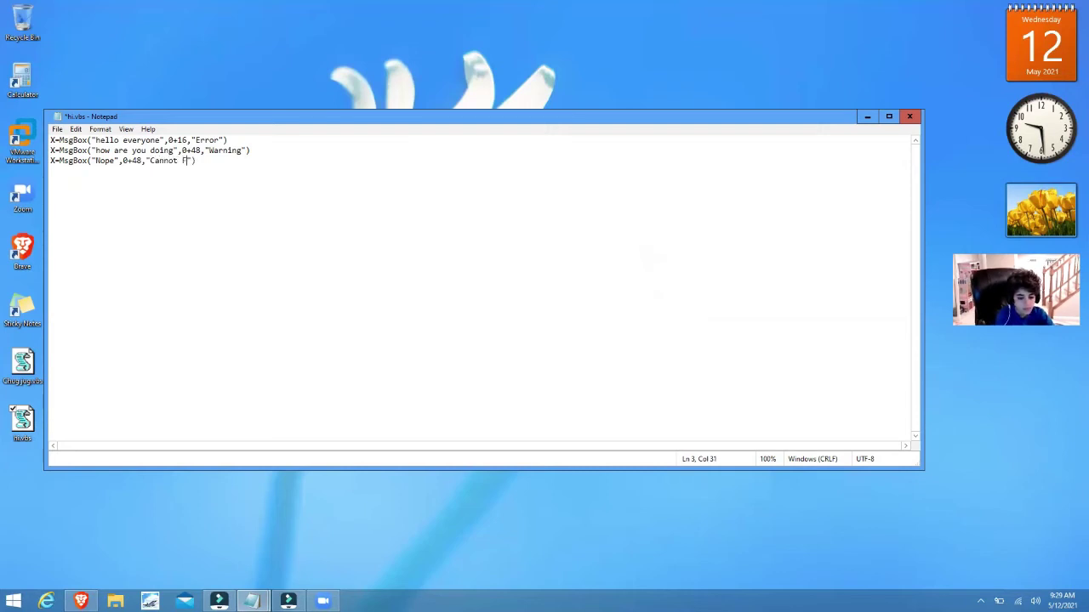
{"action": "type", "text": "nd "}
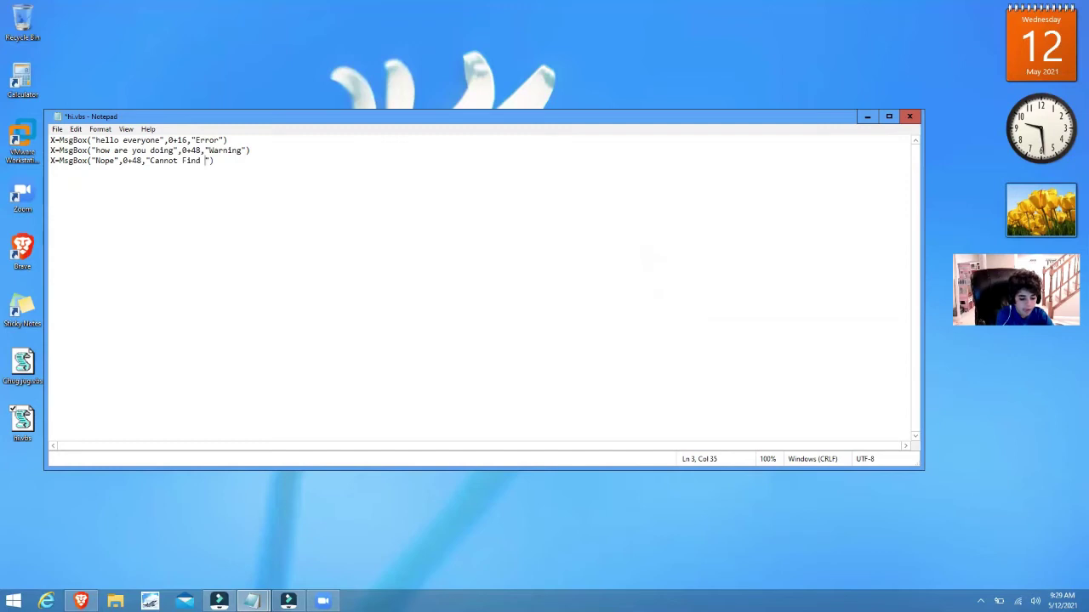
{"action": "type", "text": "File"}
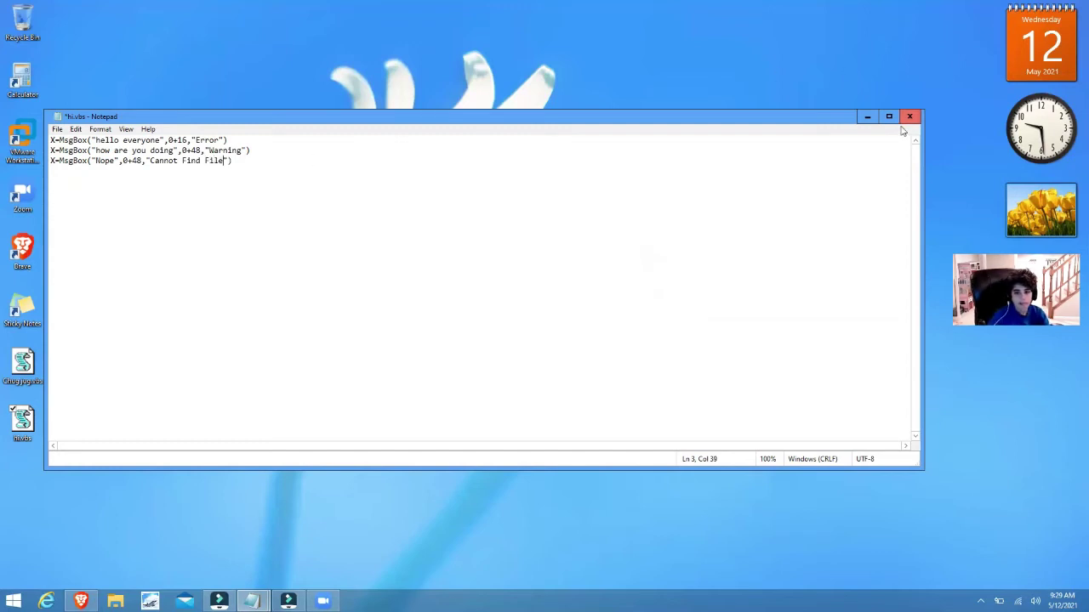
{"action": "key", "text": "ctrl+s"}
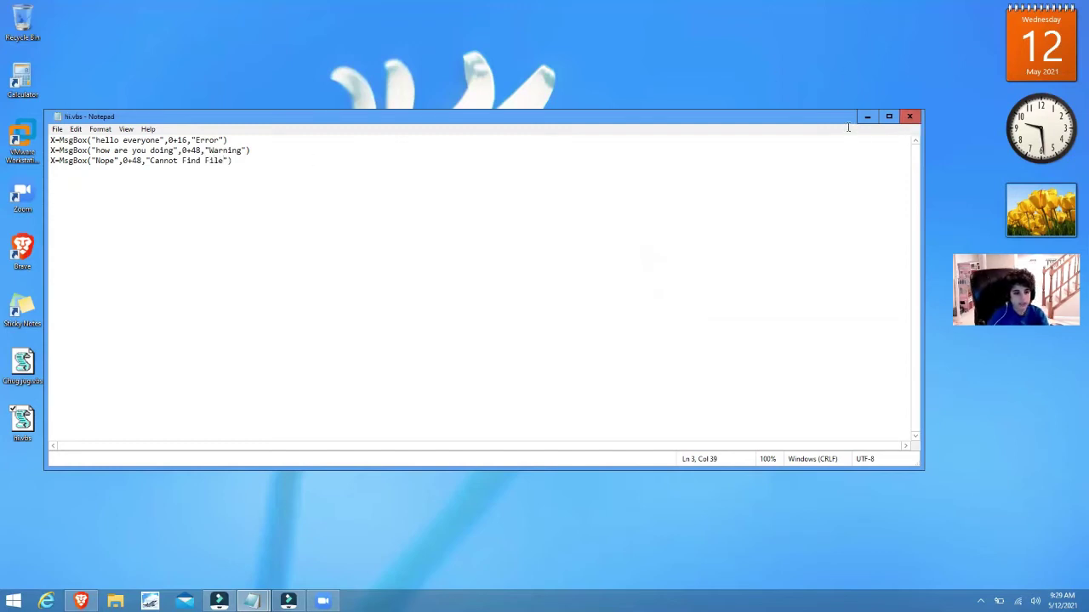
{"action": "left_click", "coordinate": [909, 116]}
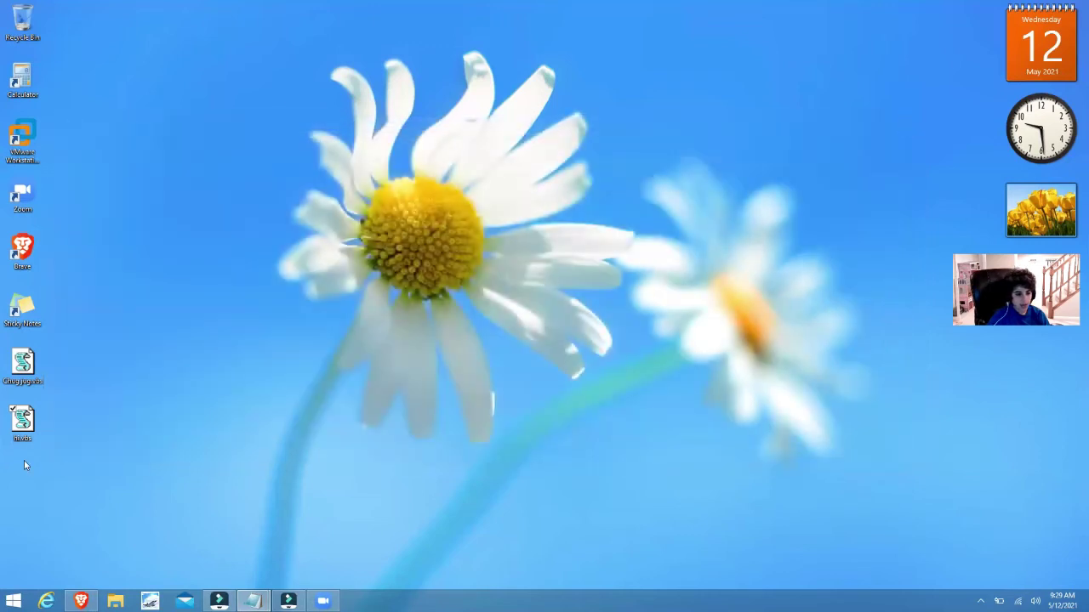
{"action": "double_click", "coordinate": [23, 420]}
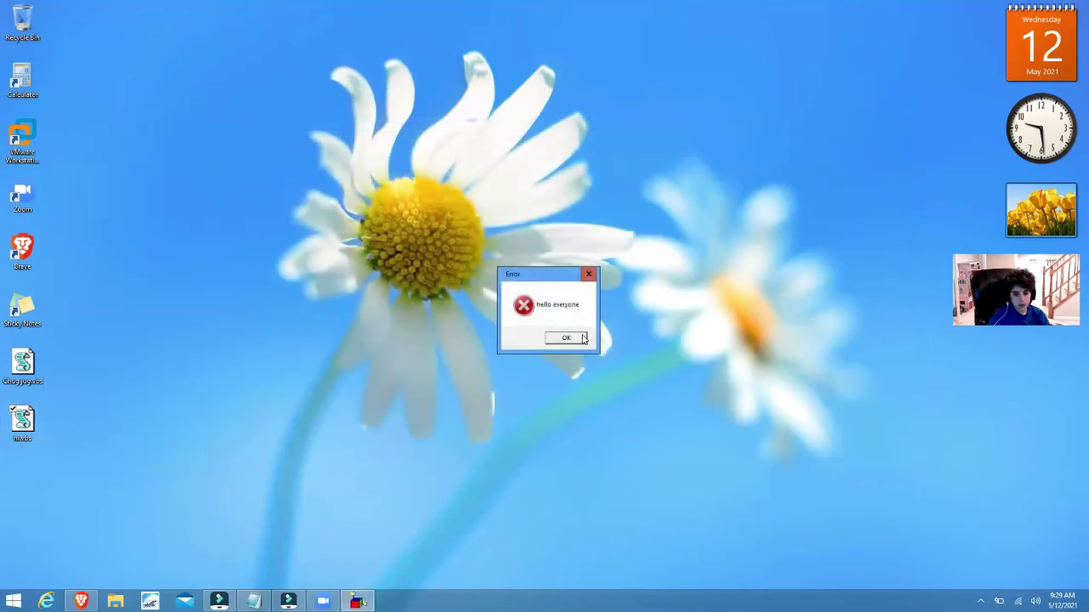
{"action": "left_click", "coordinate": [578, 337]}
{"action": "left_click", "coordinate": [577, 339]}
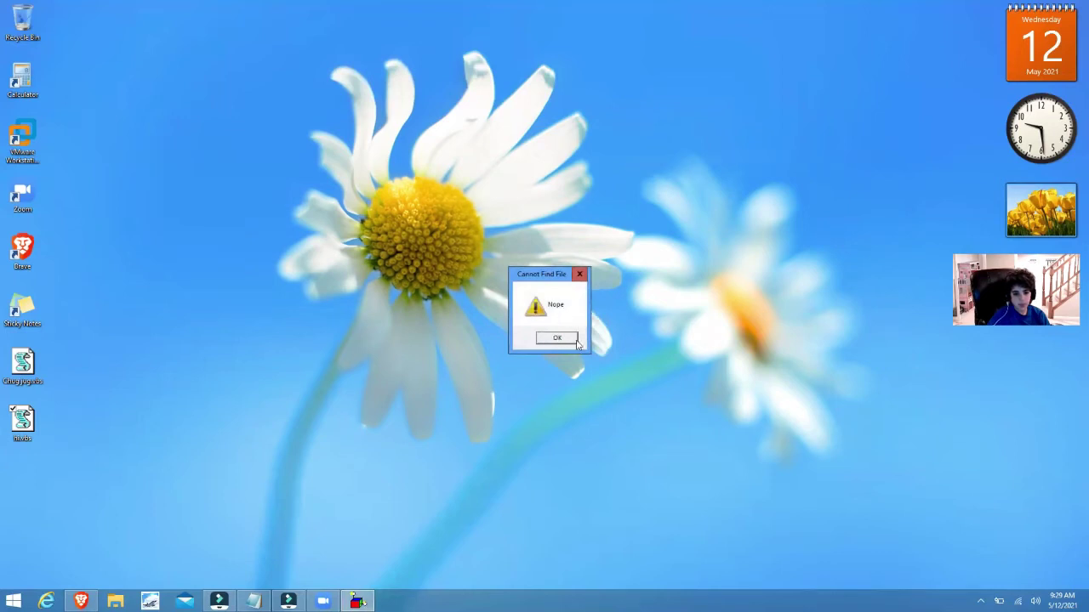
{"action": "left_click", "coordinate": [569, 339]}
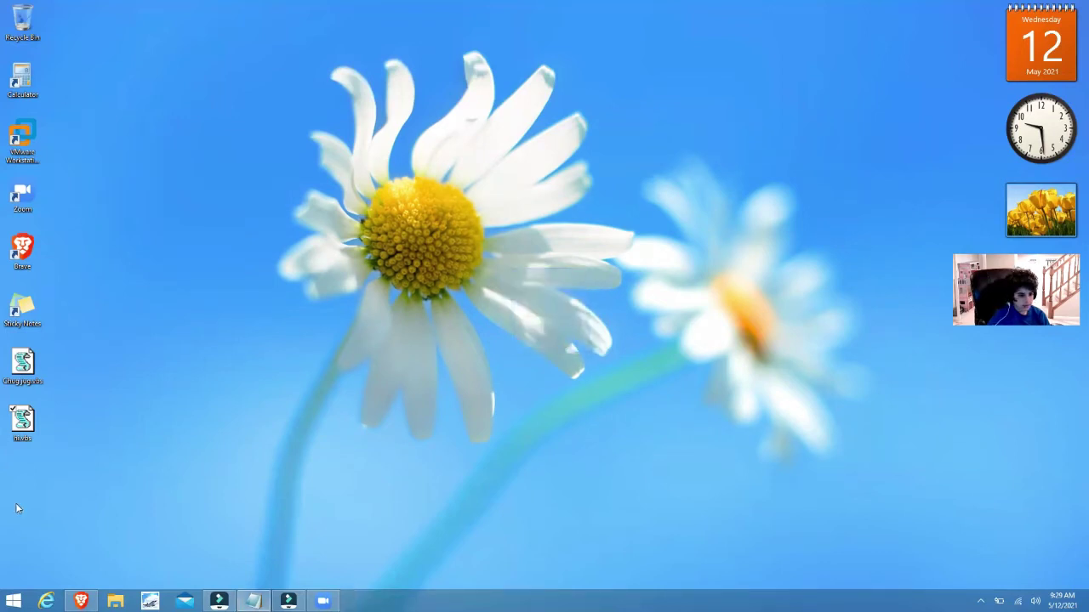
Step: Reopen hi.vbs in Notepad, change line 3's icon code from 48 to 32, and save
{"action": "right_click", "coordinate": [41, 430]}
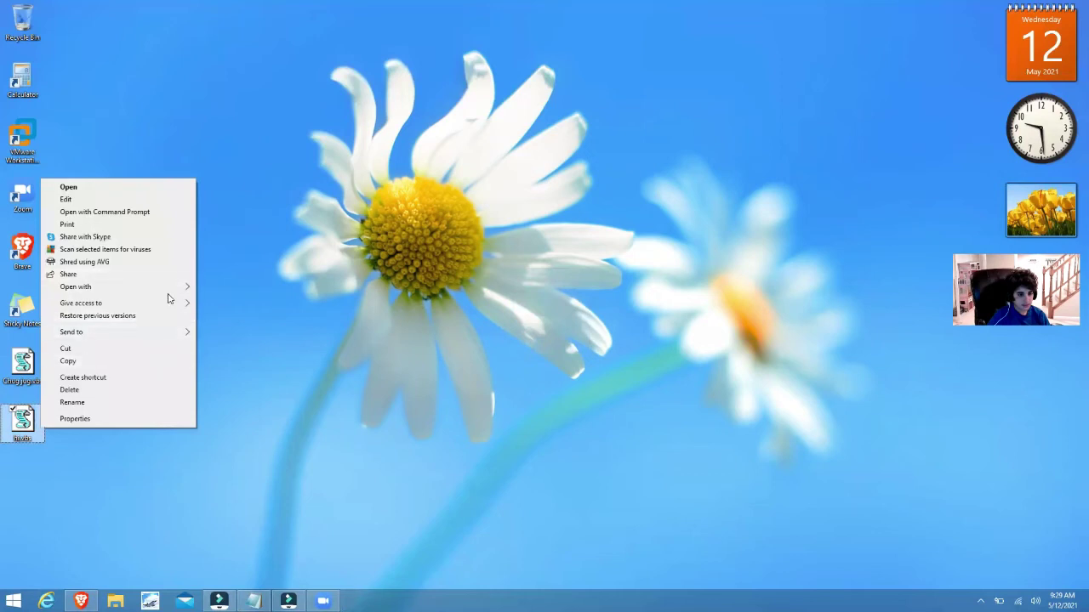
{"action": "mouse_move", "coordinate": [76, 286]}
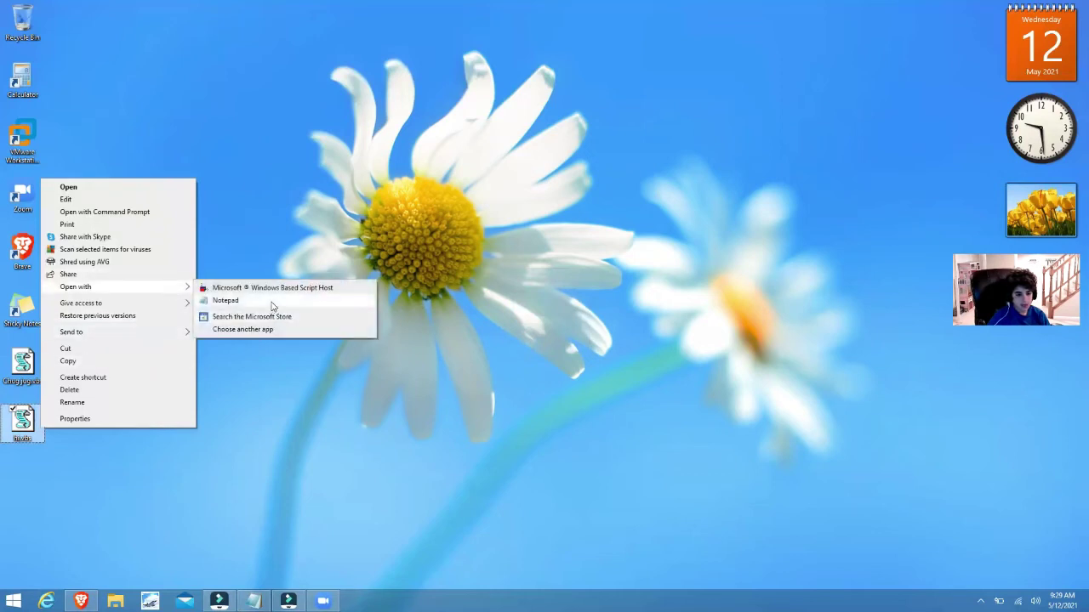
{"action": "left_click", "coordinate": [272, 301]}
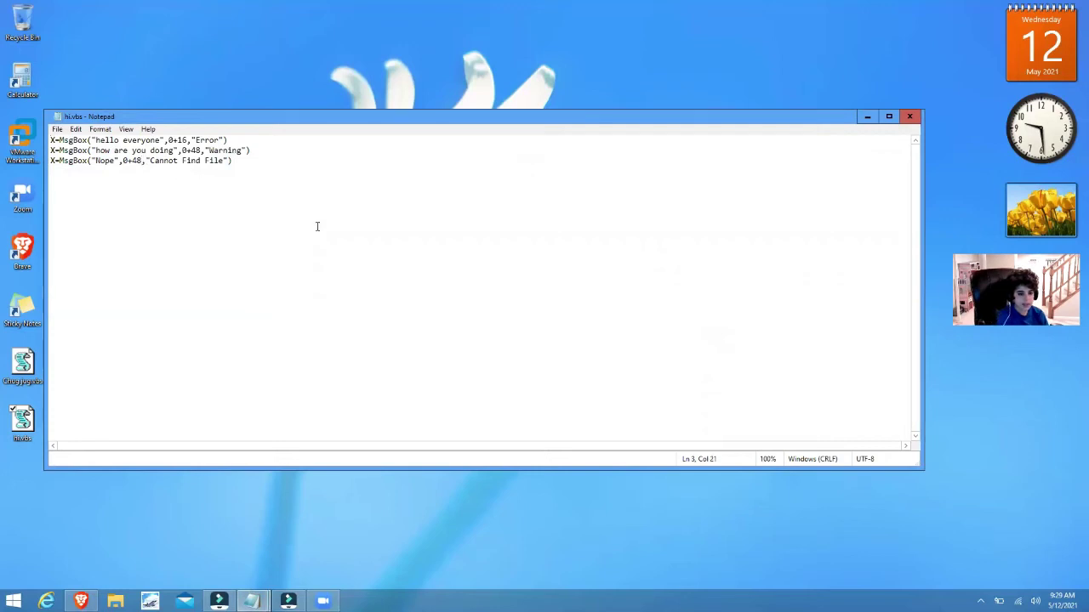
{"action": "key", "text": "BackSpace"}
{"action": "key", "text": "BackSpace"}
{"action": "type", "text": "32"}
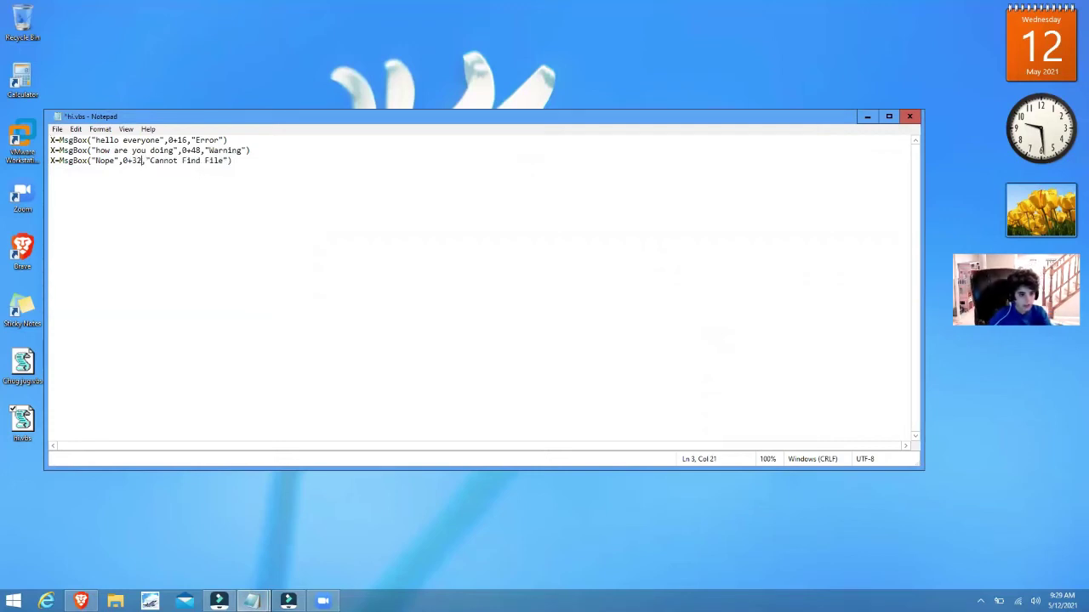
{"action": "left_click", "coordinate": [57, 129]}
{"action": "left_click", "coordinate": [74, 180]}
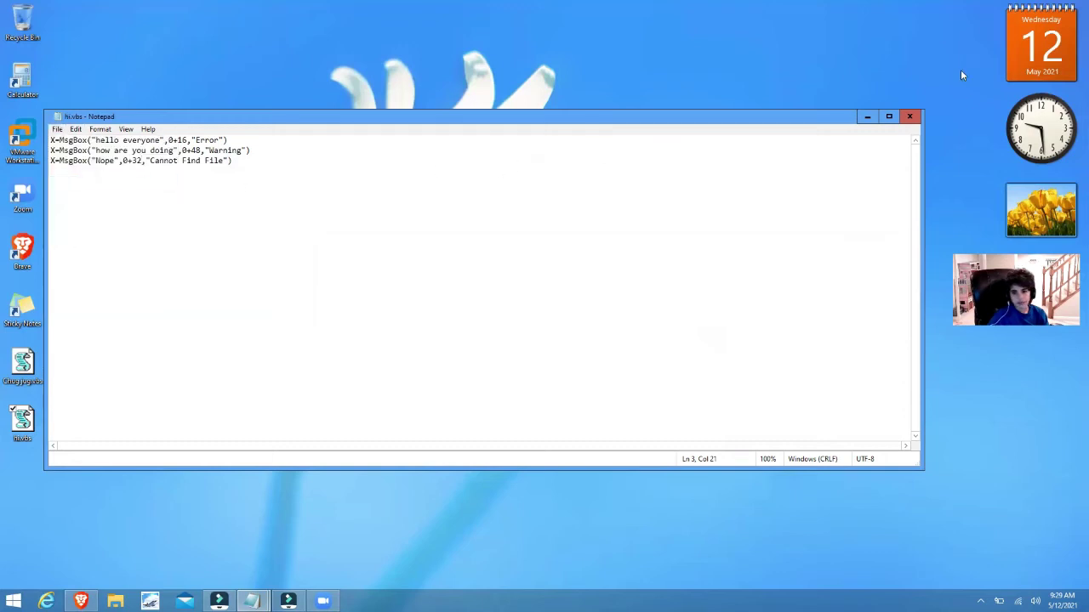
Step: Close Notepad, run hi.vbs and dismiss its Error, Warning and Cannot Find File popups
{"action": "left_click", "coordinate": [909, 116]}
{"action": "double_click", "coordinate": [22, 420]}
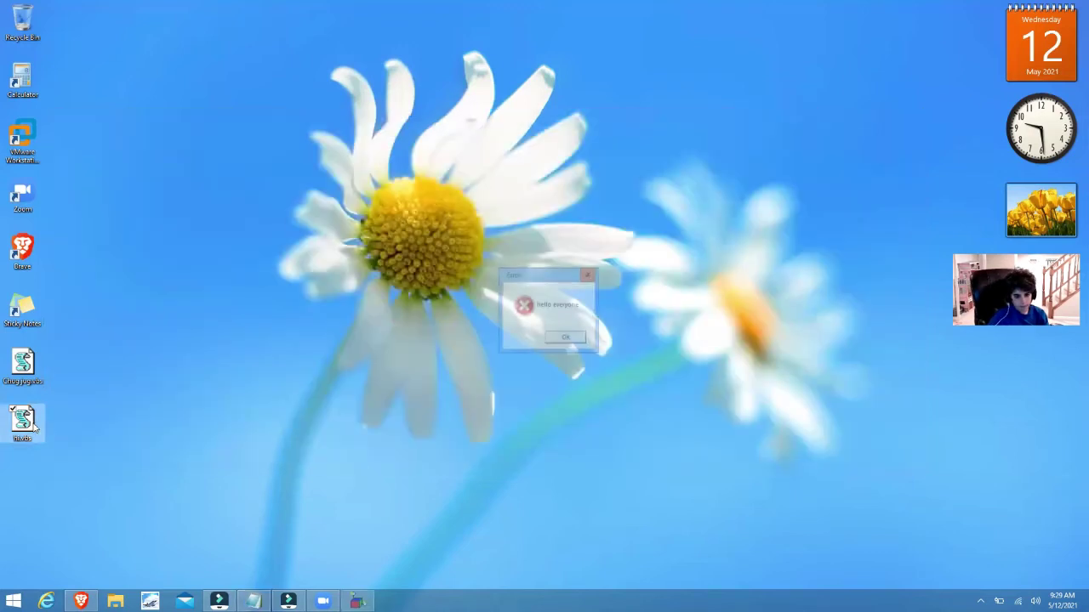
{"action": "left_click", "coordinate": [569, 340]}
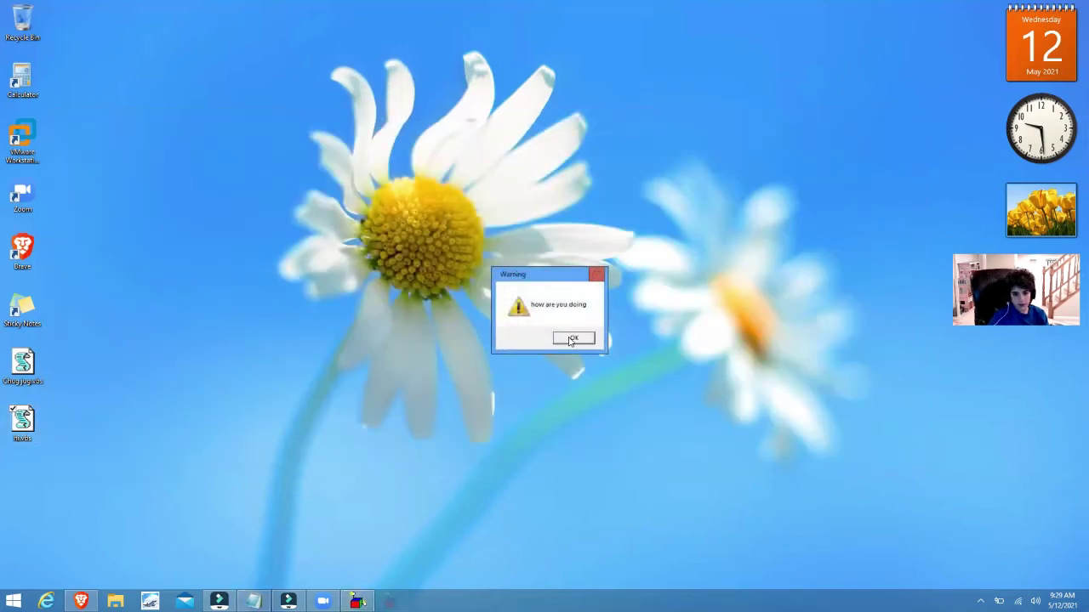
{"action": "left_click", "coordinate": [568, 339]}
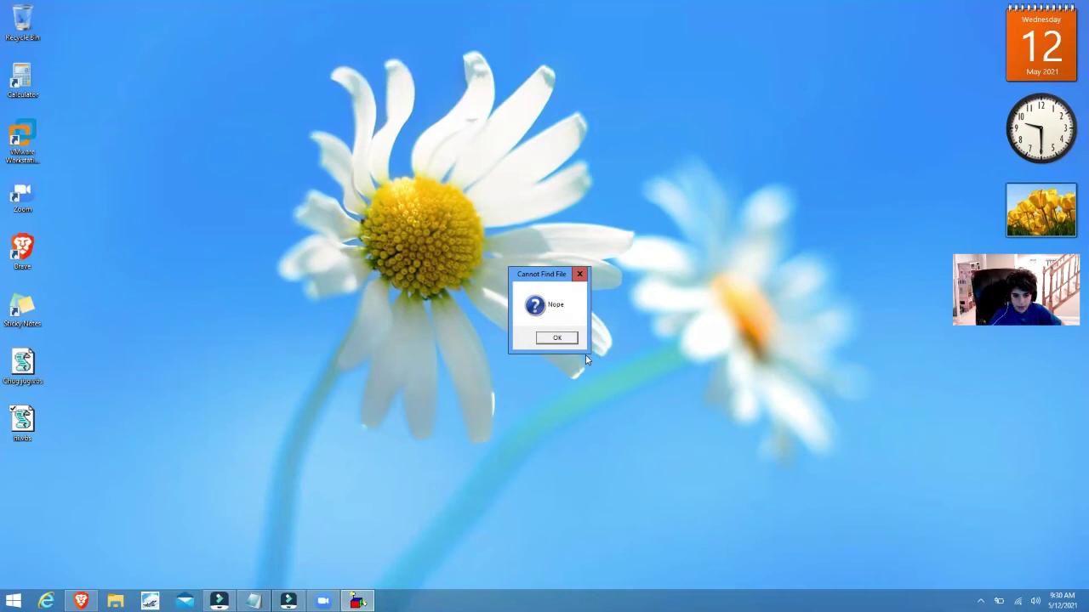
{"action": "left_click", "coordinate": [550, 336]}
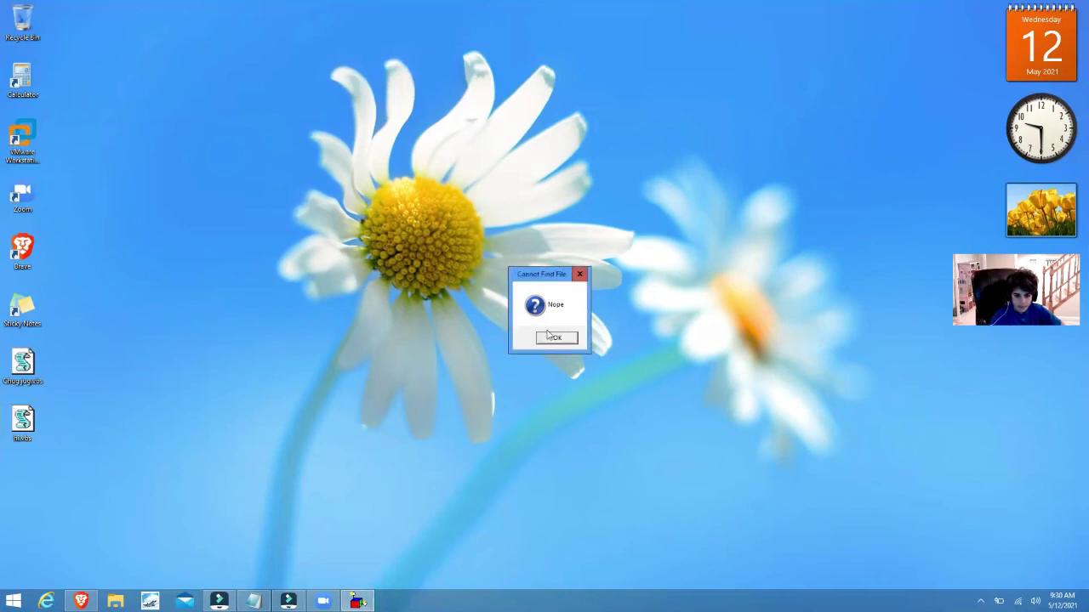
{"action": "left_click", "coordinate": [555, 337]}
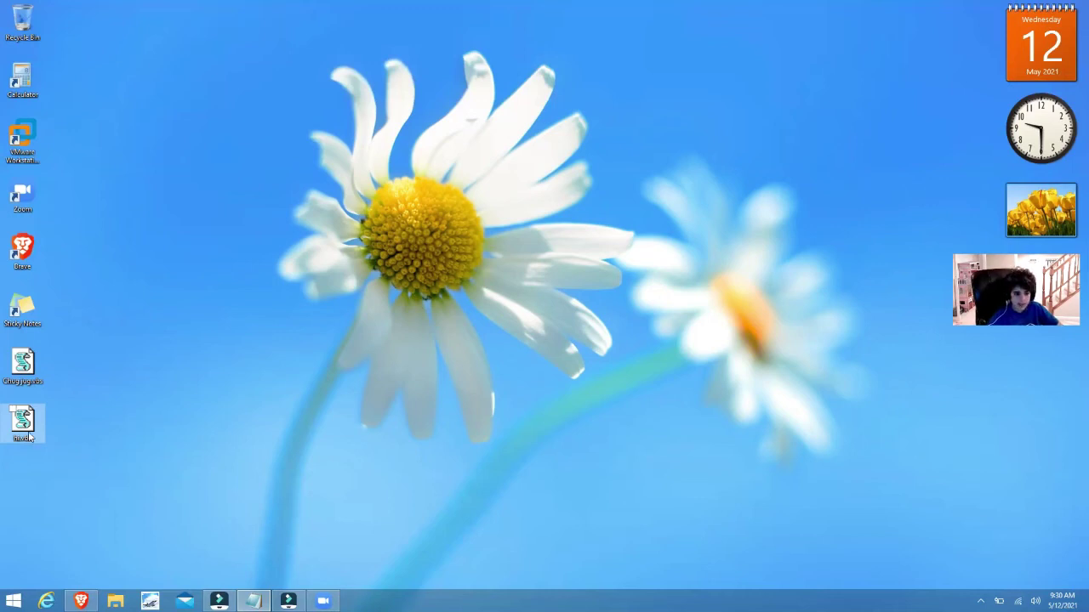
Step: Run hi.vbs a second time and dismiss the Error and Warning popups
{"action": "double_click", "coordinate": [23, 425]}
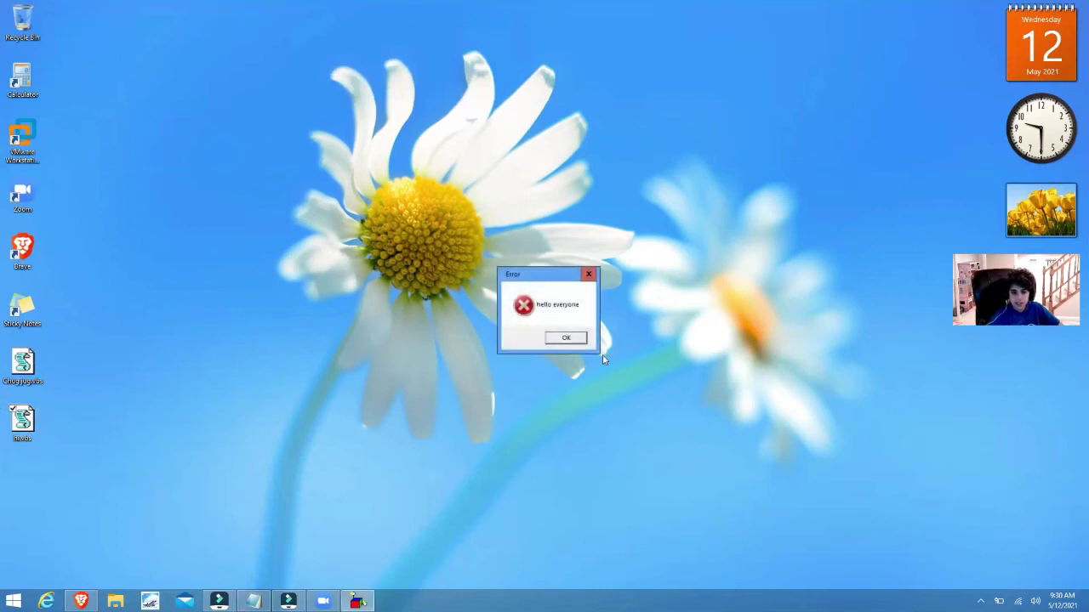
{"action": "left_click", "coordinate": [565, 338]}
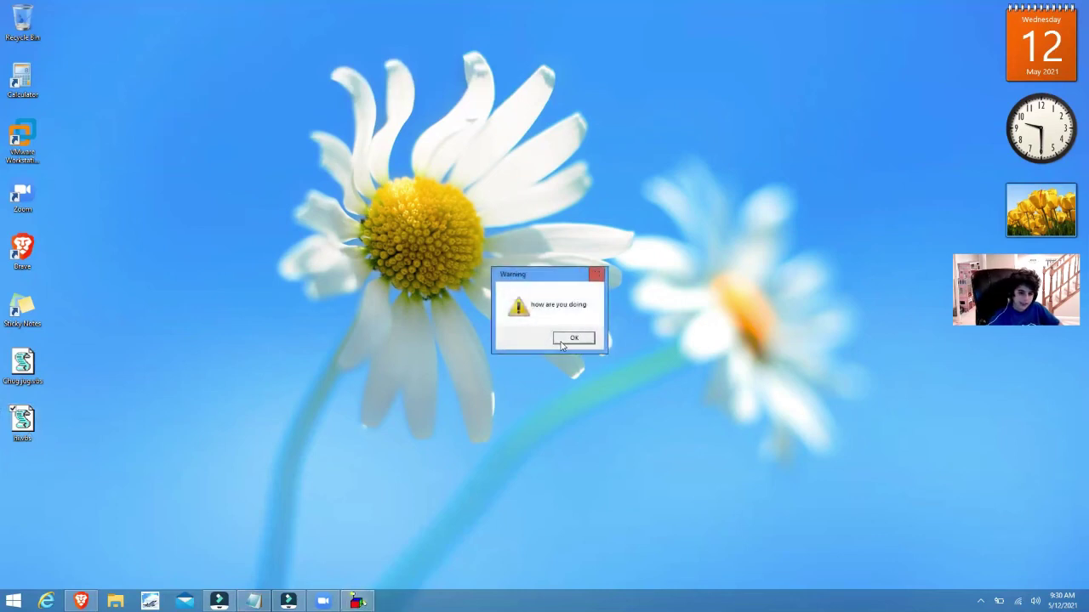
{"action": "left_click", "coordinate": [563, 341]}
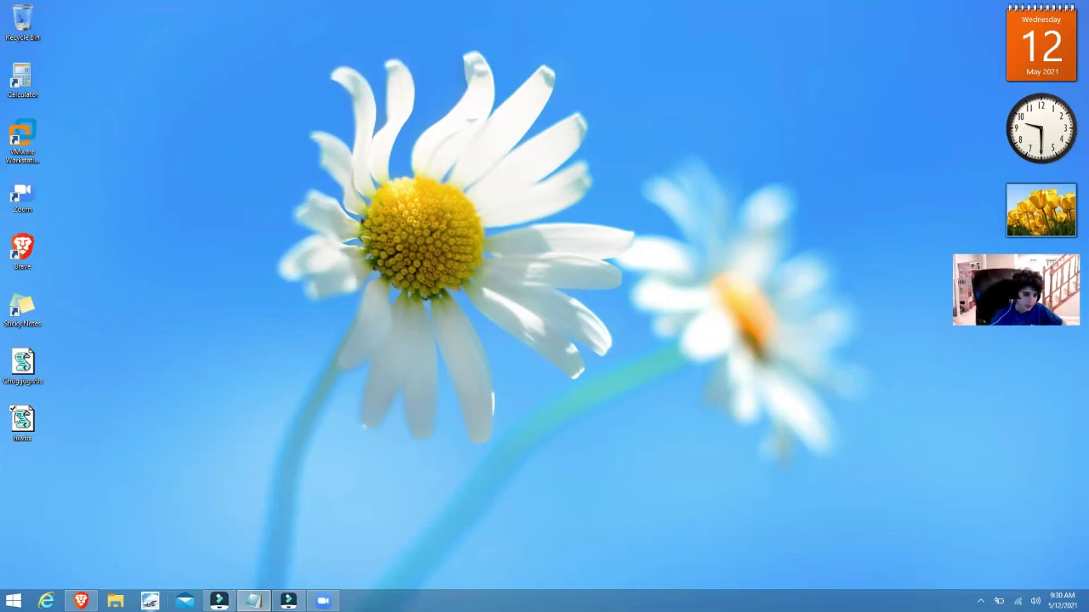
Step: Open hi.vbs in Microsoft Office Word, chosen from the More apps list under Open with
{"action": "right_click", "coordinate": [17, 415]}
{"action": "mouse_move", "coordinate": [51, 272]}
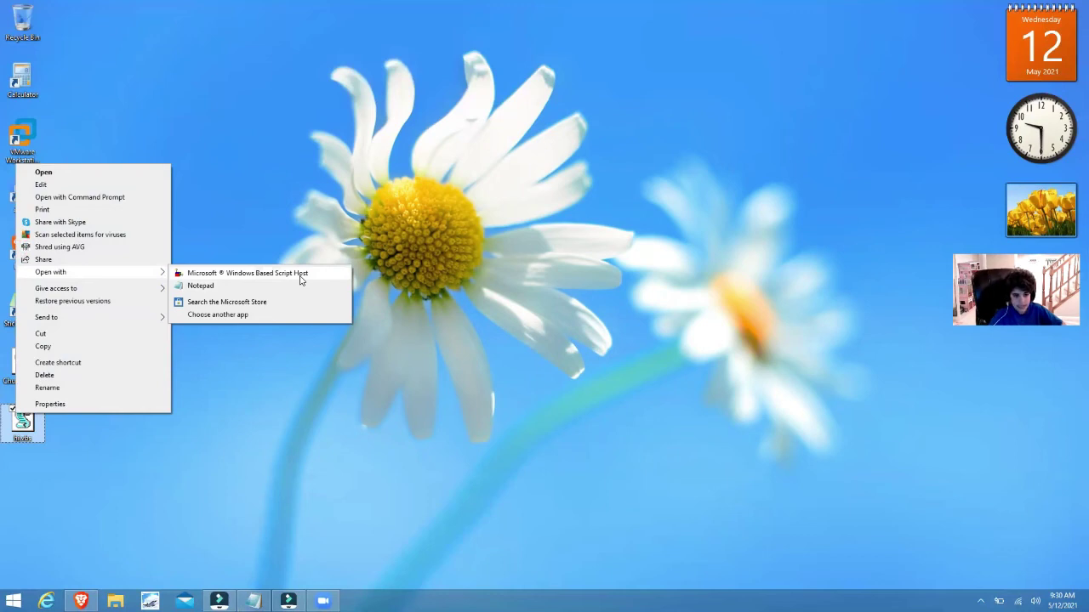
{"action": "left_click", "coordinate": [232, 314]}
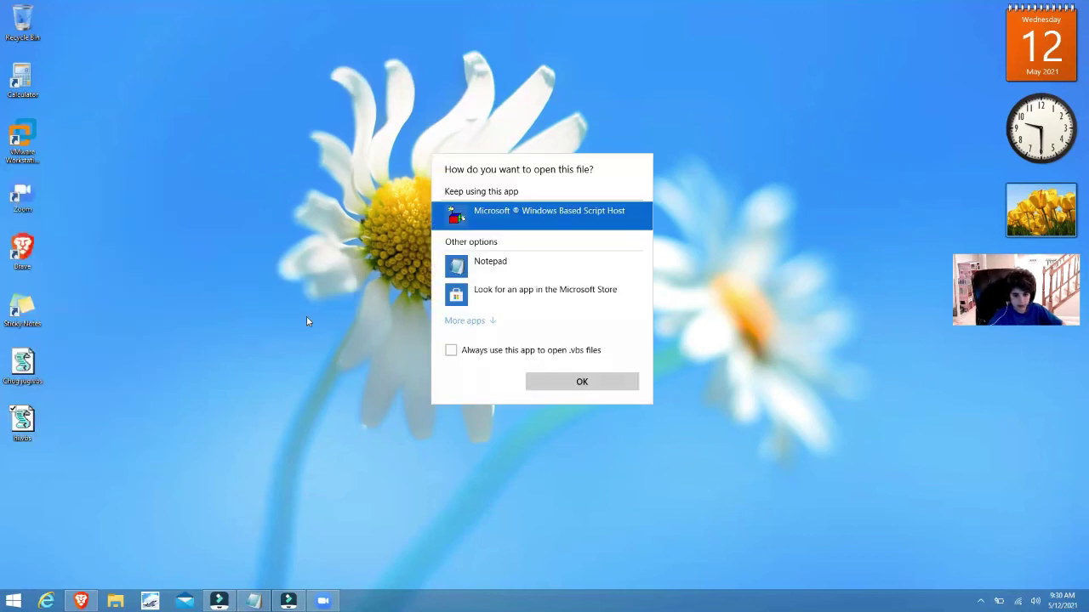
{"action": "left_click", "coordinate": [468, 321]}
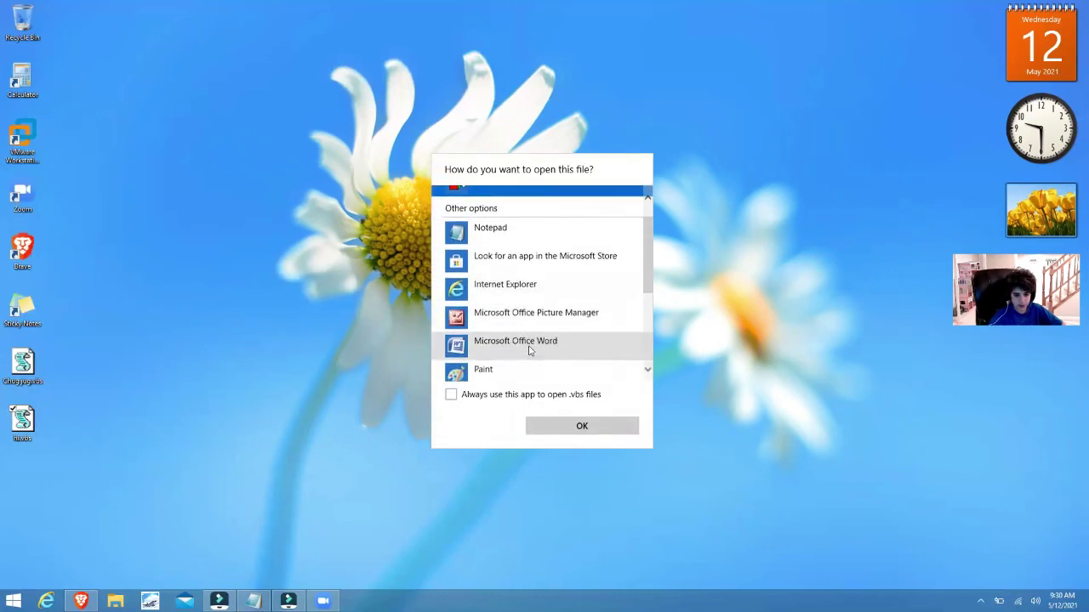
{"action": "scroll", "coordinate": [529, 348], "scroll_direction": "down", "scroll_amount": 5}
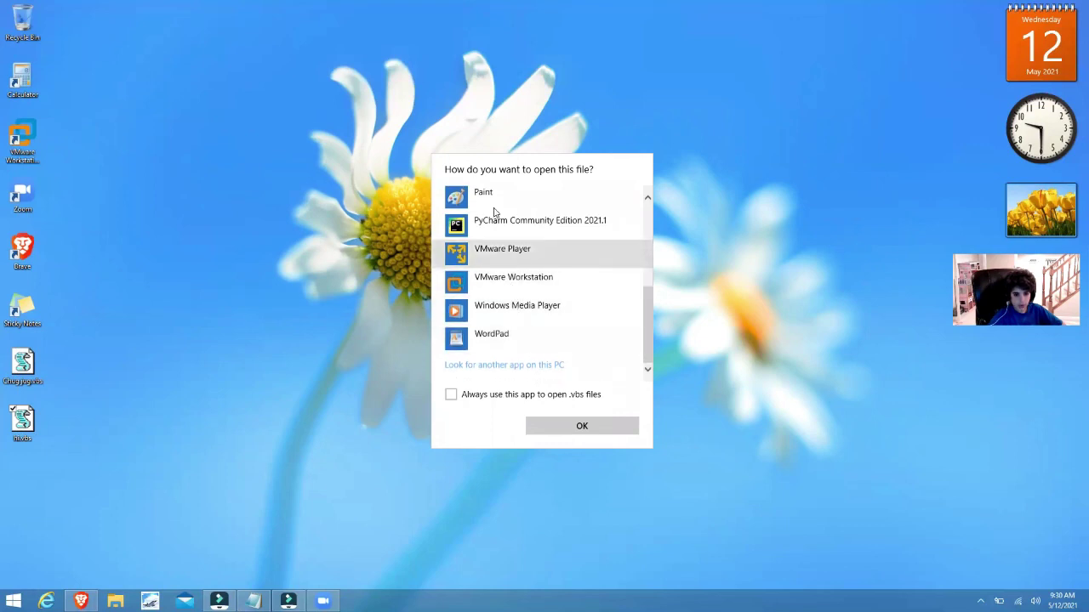
{"action": "scroll", "coordinate": [511, 285], "scroll_direction": "up", "scroll_amount": 3}
{"action": "scroll", "coordinate": [489, 251], "scroll_direction": "up", "scroll_amount": 2}
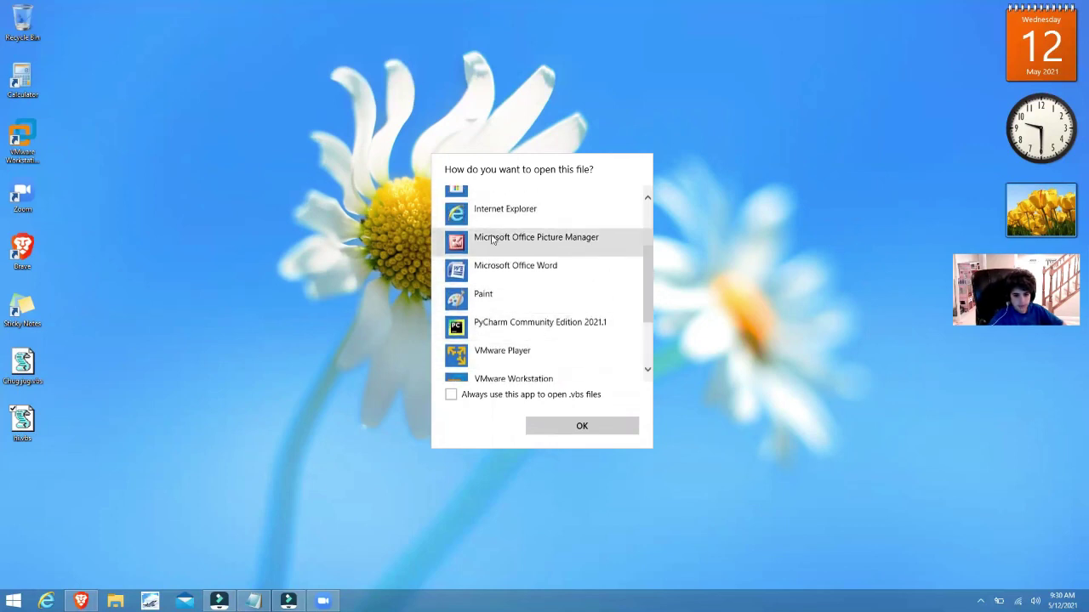
{"action": "scroll", "coordinate": [510, 293], "scroll_direction": "up", "scroll_amount": 2}
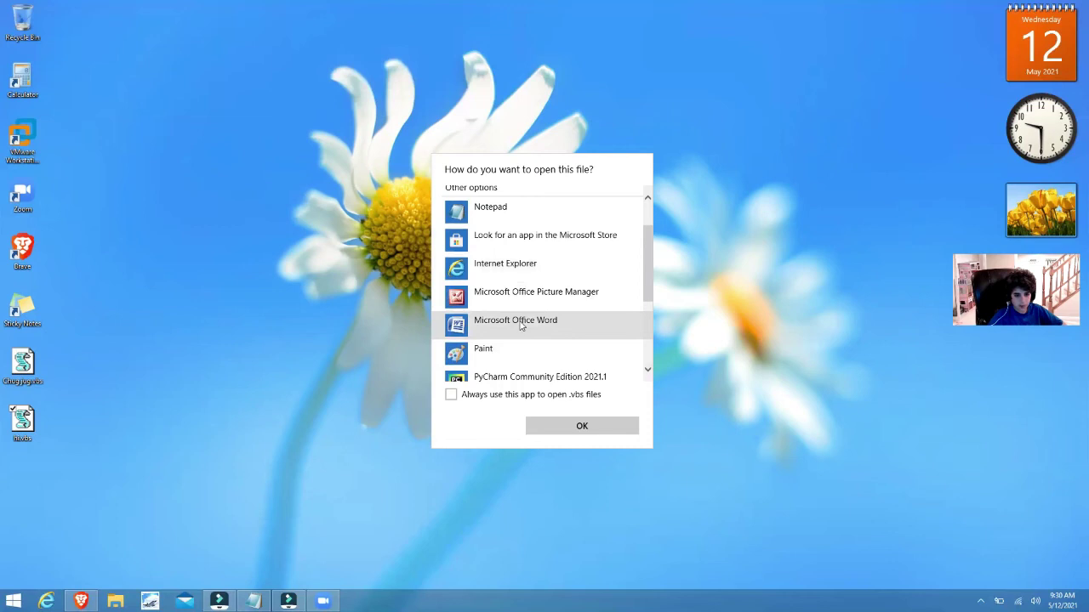
{"action": "left_click", "coordinate": [521, 326]}
{"action": "left_click", "coordinate": [565, 426]}
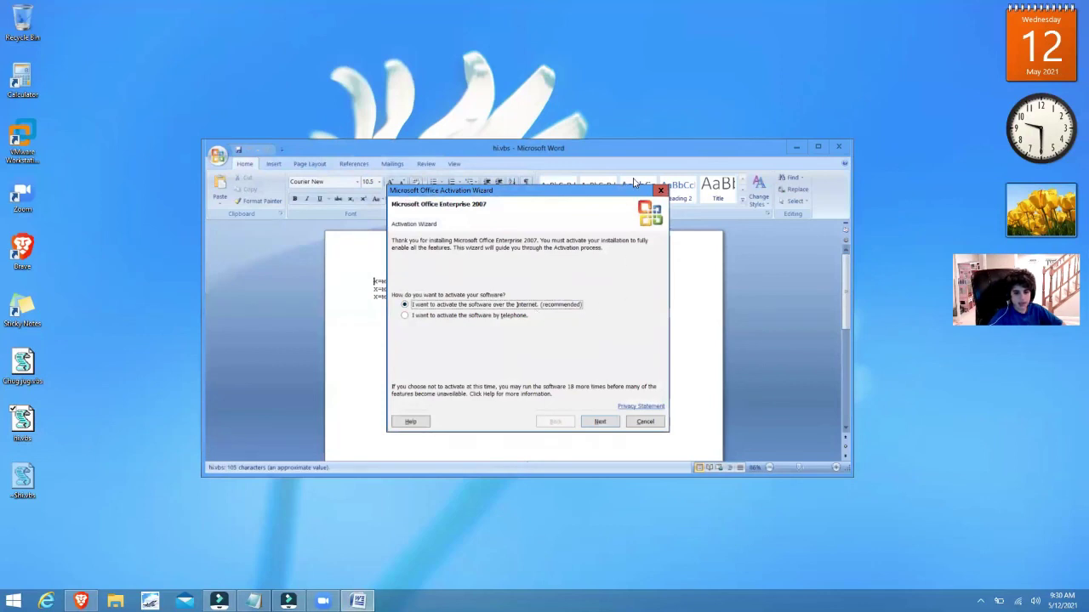
Step: Cancel the Office Activation Wizard and select the Error and Warning MsgBox lines to inspect them
{"action": "left_click", "coordinate": [660, 190]}
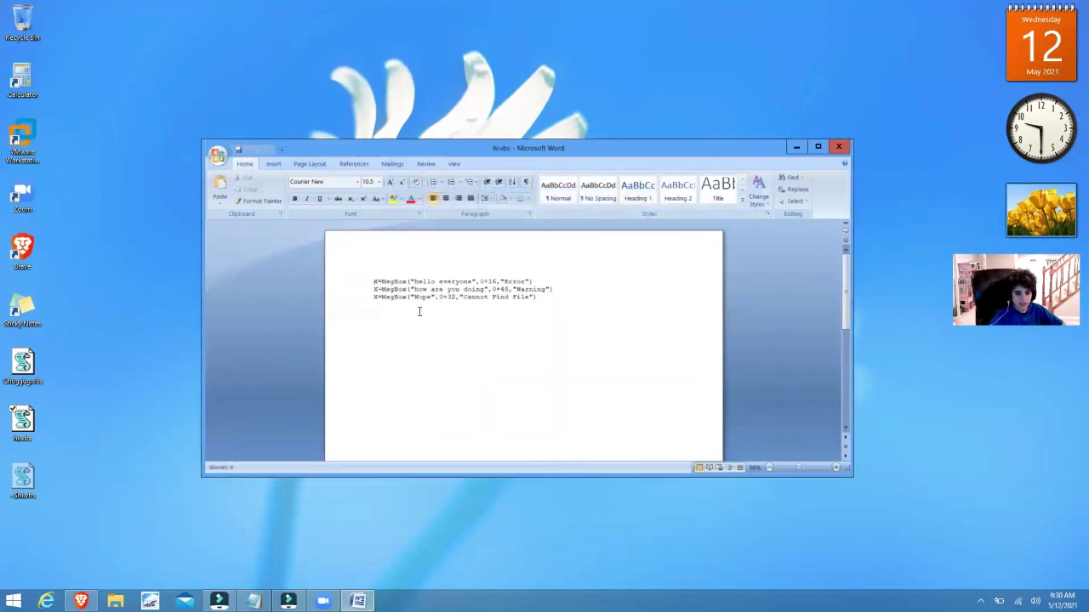
{"action": "left_click_drag", "start_coordinate": [370, 281], "coordinate": [534, 280]}
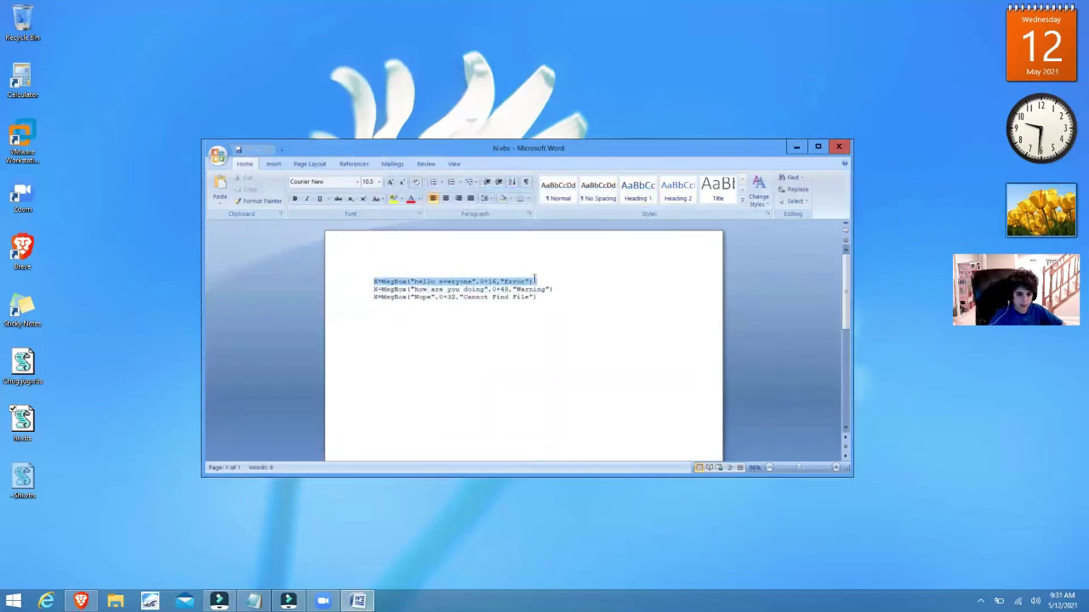
{"action": "left_click_drag", "start_coordinate": [374, 289], "coordinate": [585, 294]}
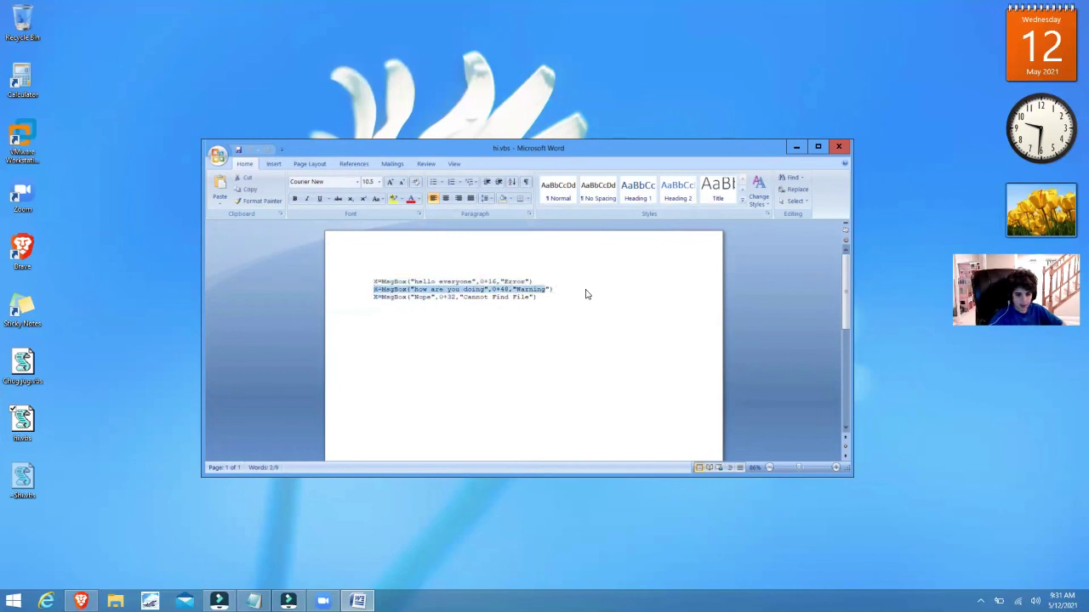
{"action": "left_click_drag", "start_coordinate": [376, 298], "coordinate": [540, 297]}
{"action": "left_click", "coordinate": [549, 298]}
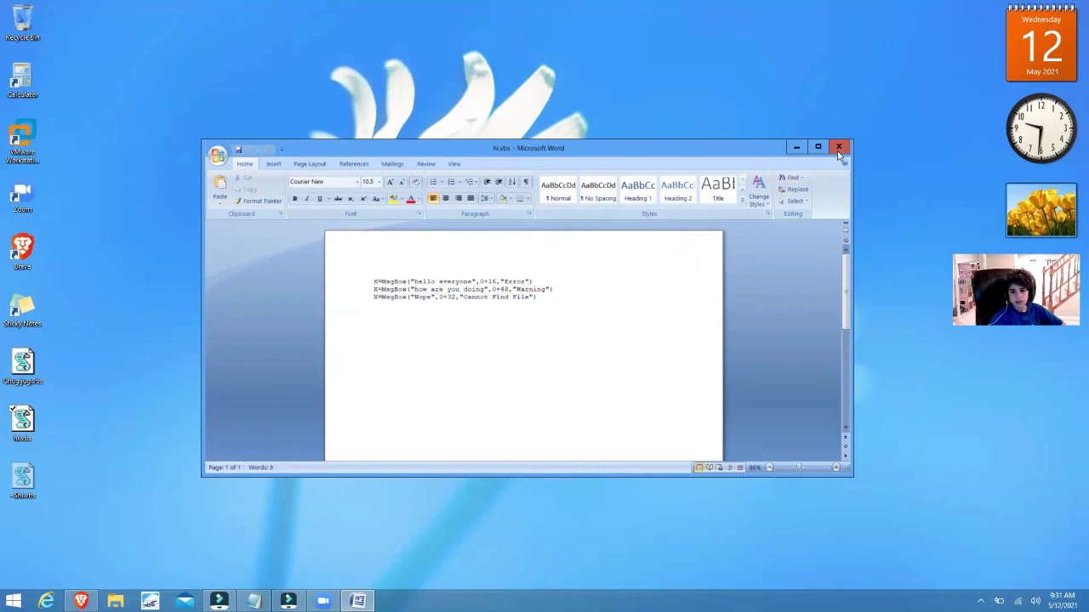
Step: Maximize the Word window and highlight the Cannot Find File MsgBox line
{"action": "left_click", "coordinate": [814, 146]}
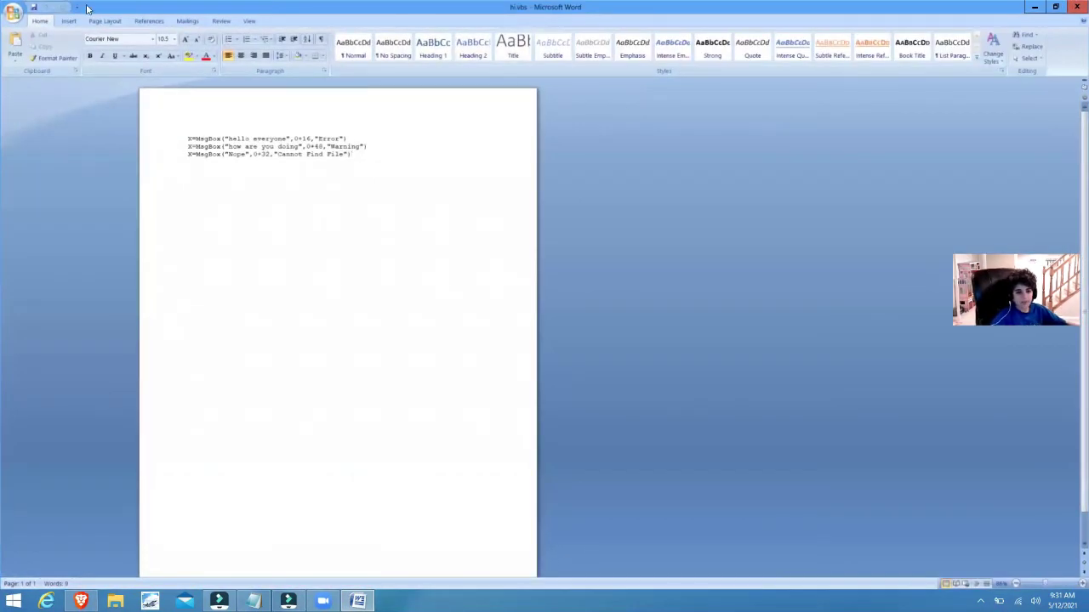
{"action": "left_click_drag", "start_coordinate": [377, 156], "coordinate": [175, 153]}
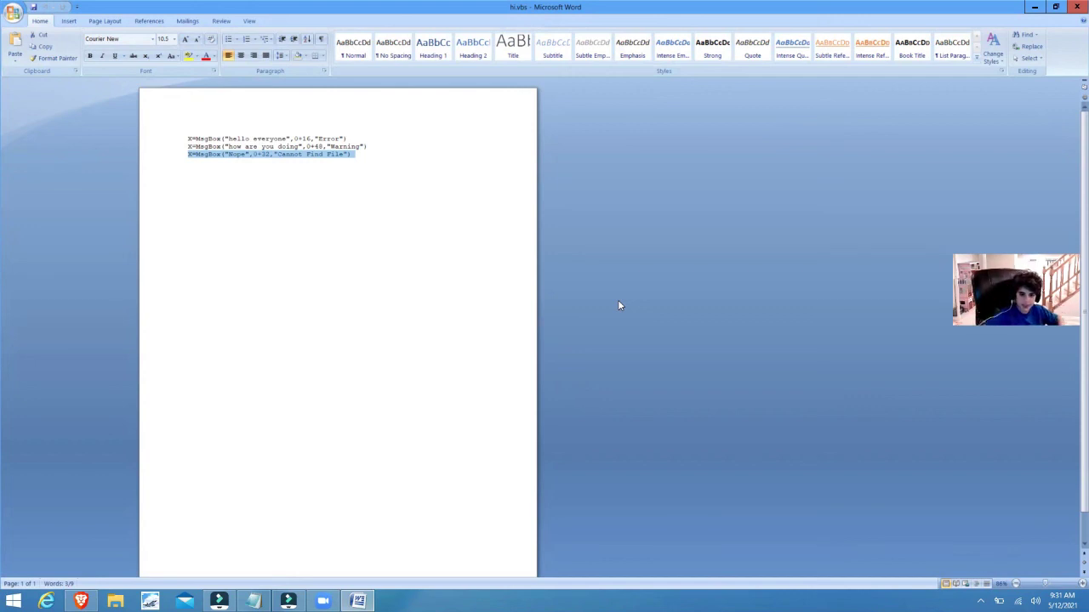
{"action": "left_click", "coordinate": [412, 162]}
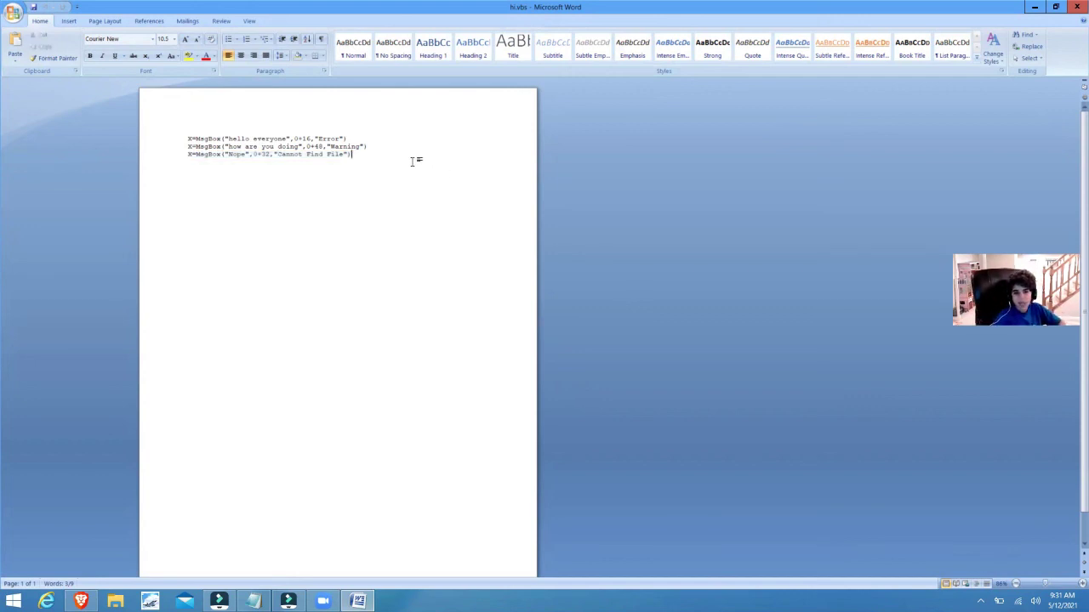